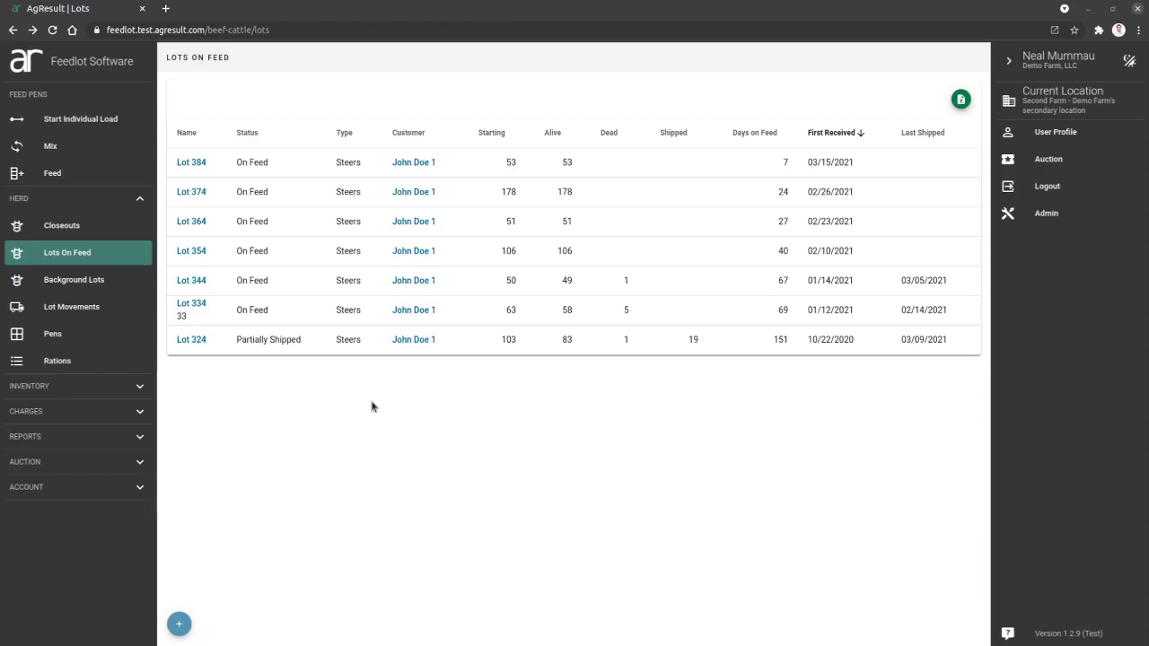
# Step: Start a new lot with the friendly name "Demo Lot" and the lot type Steers
pyautogui.click(180, 626)
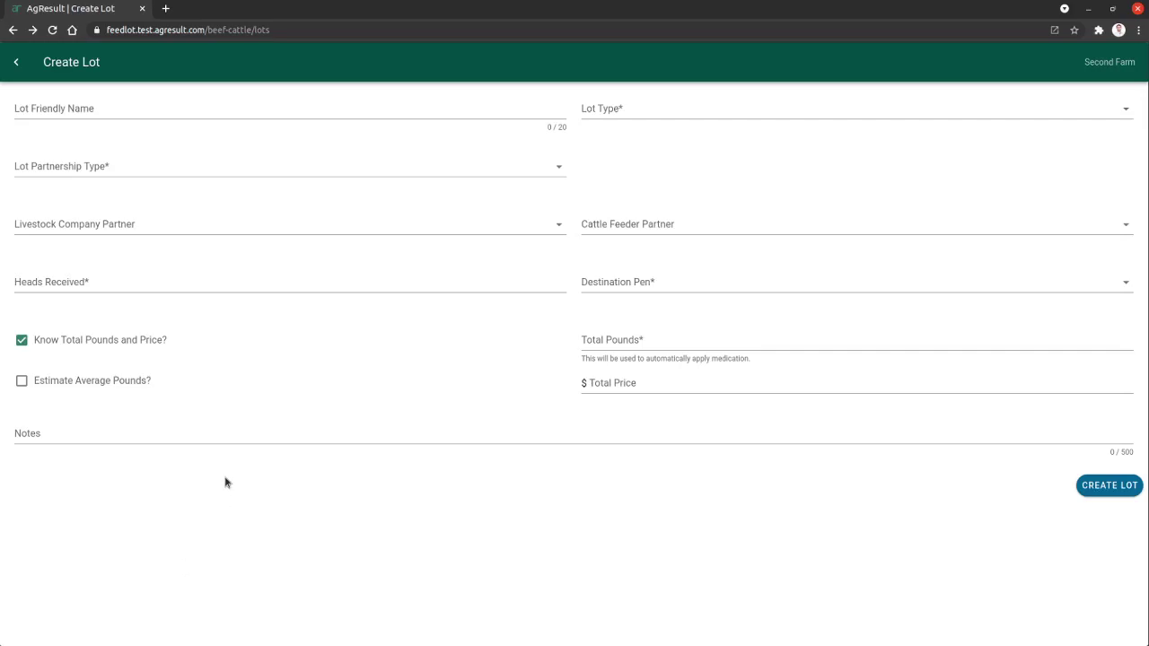
pyautogui.click(105, 108)
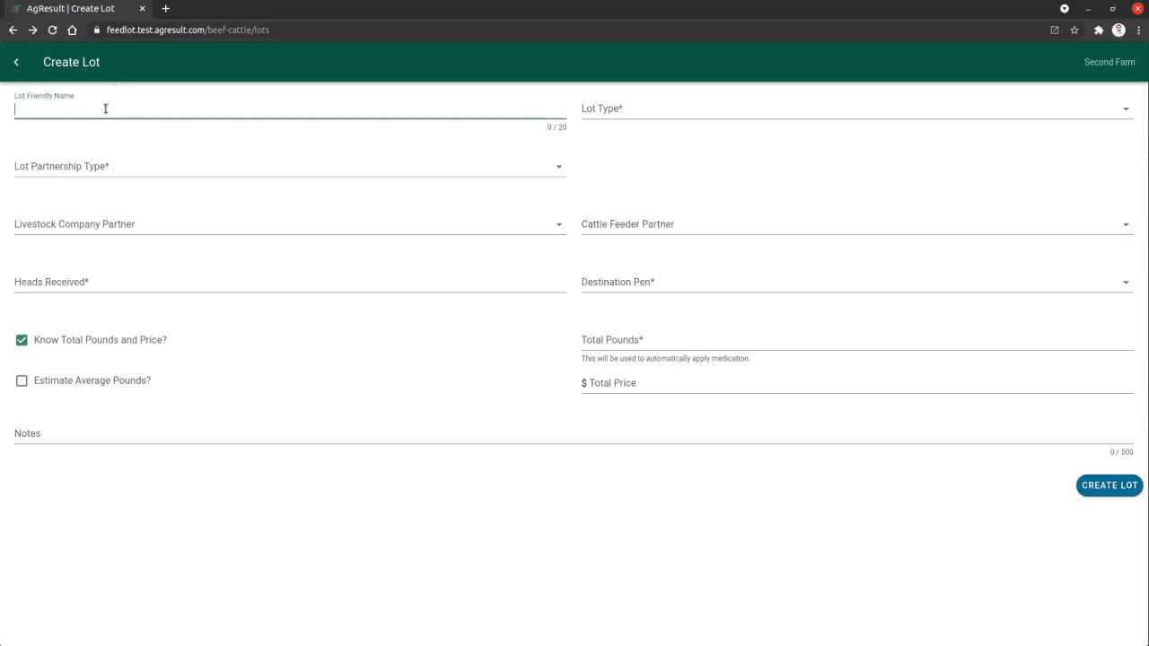
pyautogui.write('Demo')
pyautogui.write('Lot')
pyautogui.click(663, 110)
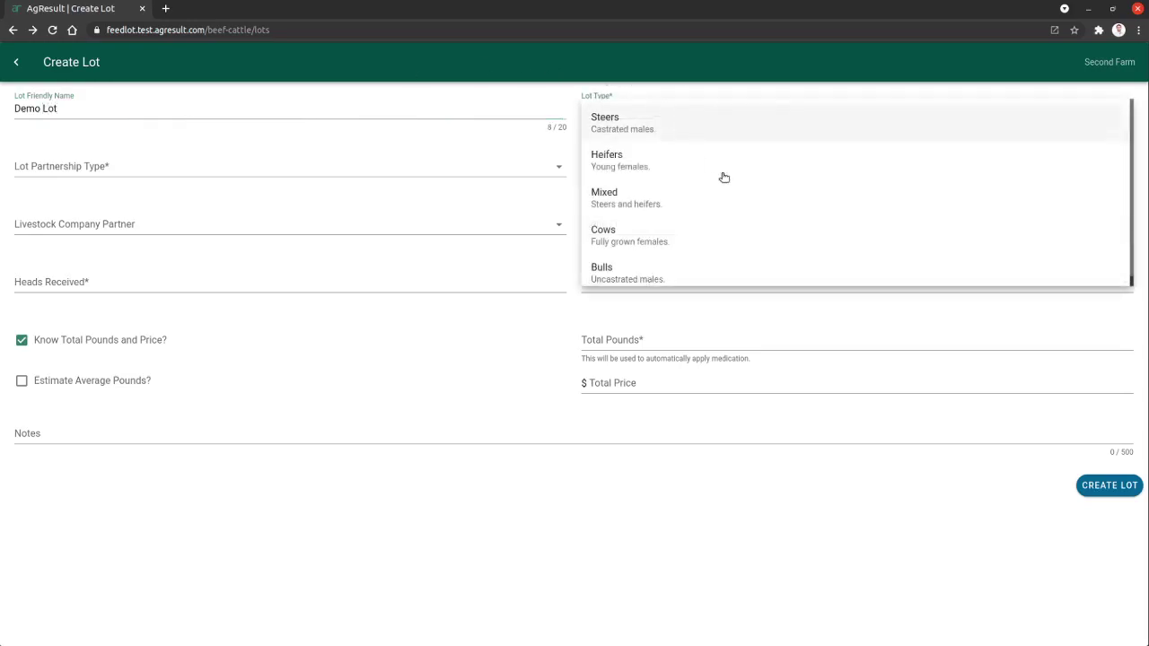
pyautogui.scroll(-1, 727, 184)
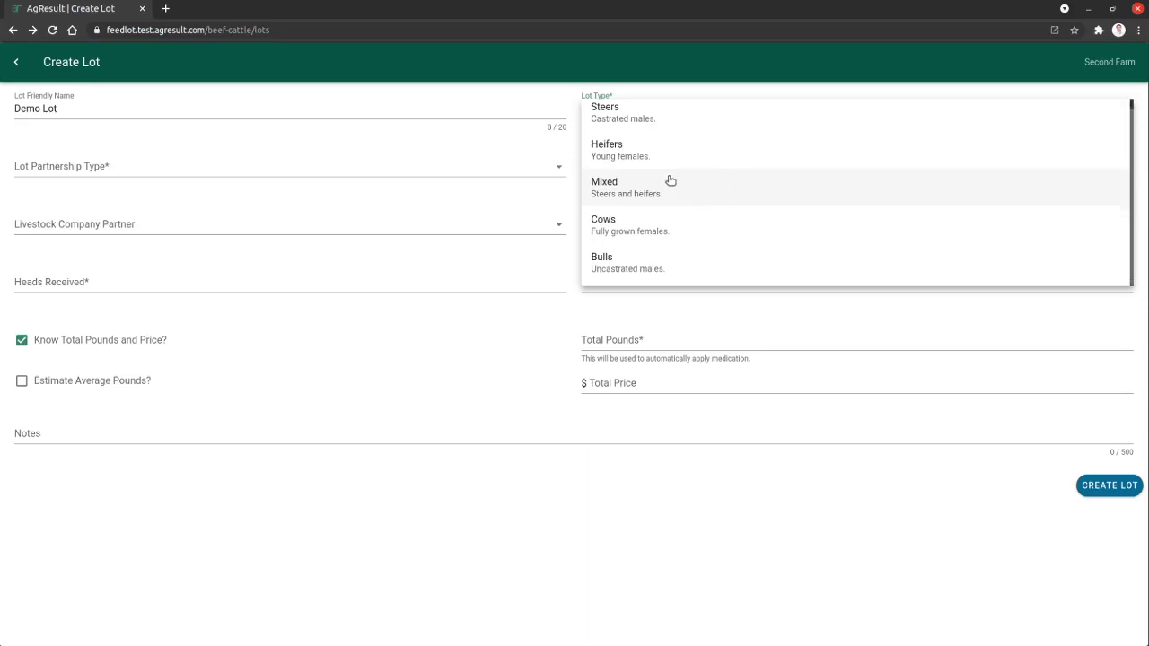
pyautogui.click(670, 134)
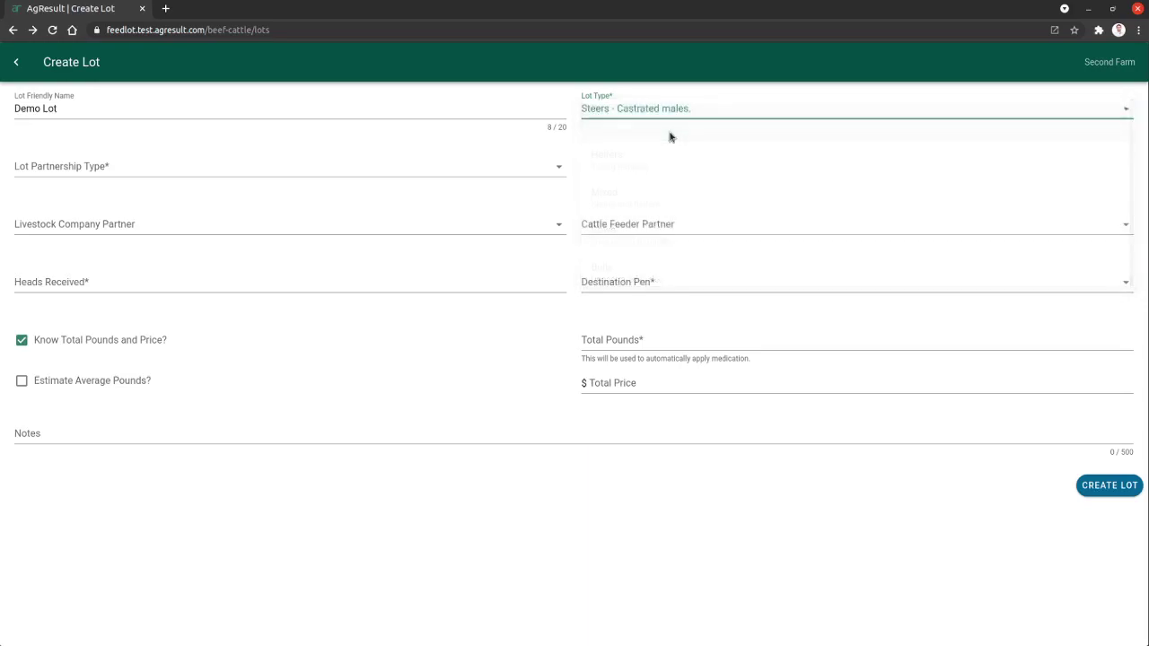
# Step: Set the lot partnership type to Customer Cattle and choose the first listed customer cattle partner
pyautogui.click(102, 168)
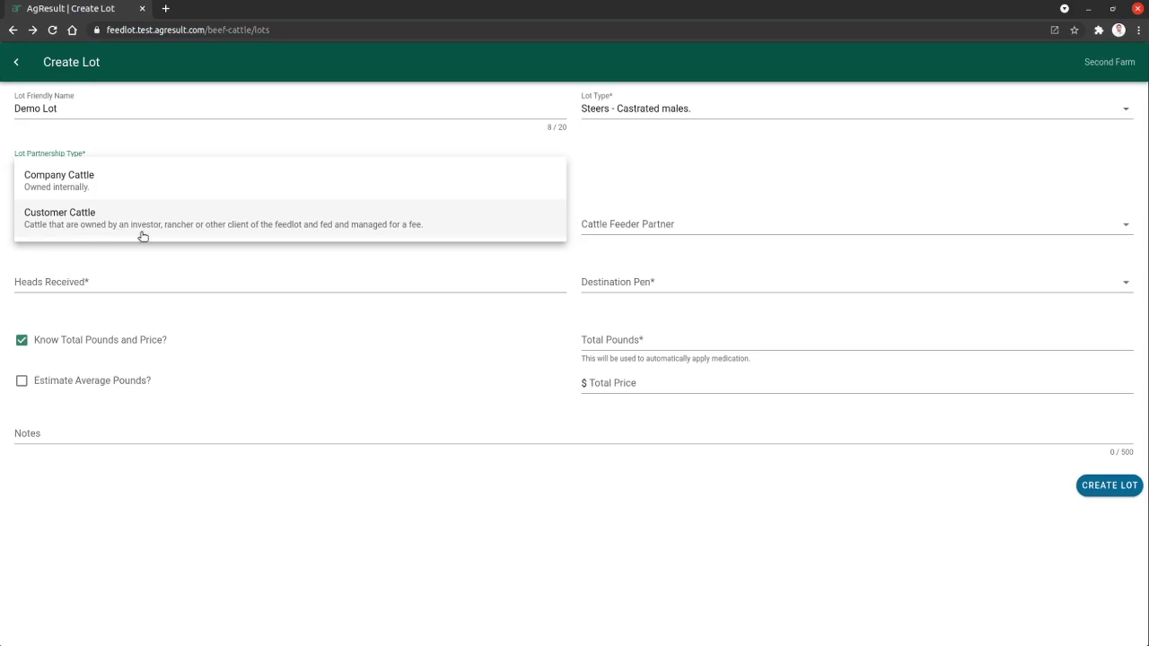
pyautogui.click(297, 225)
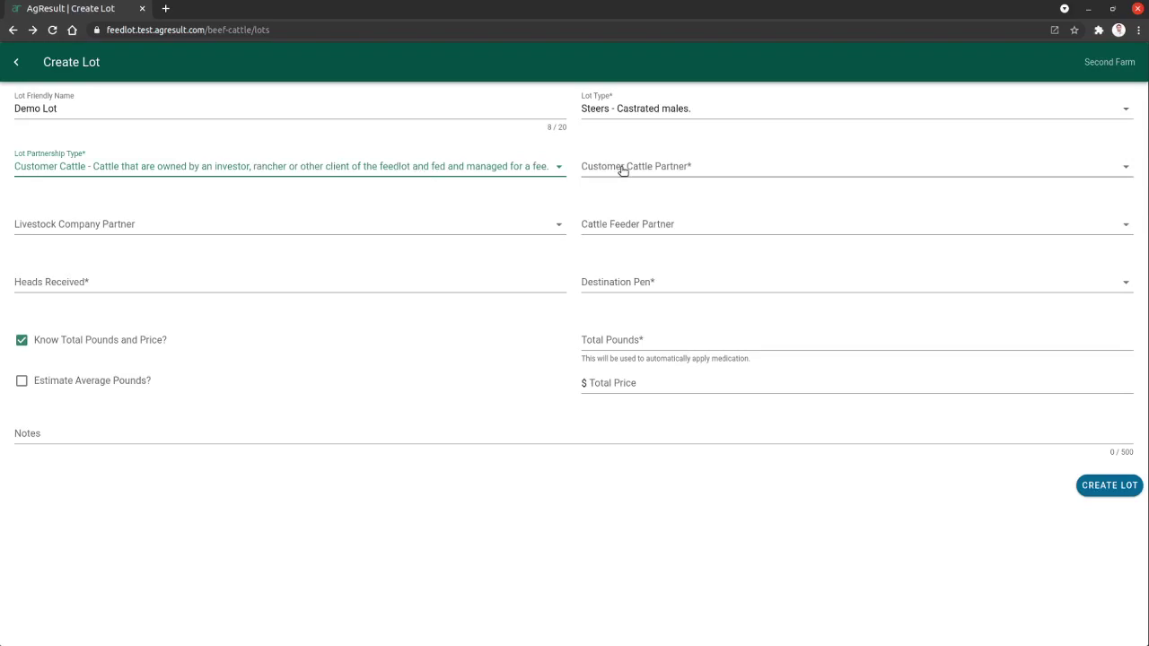
pyautogui.click(698, 177)
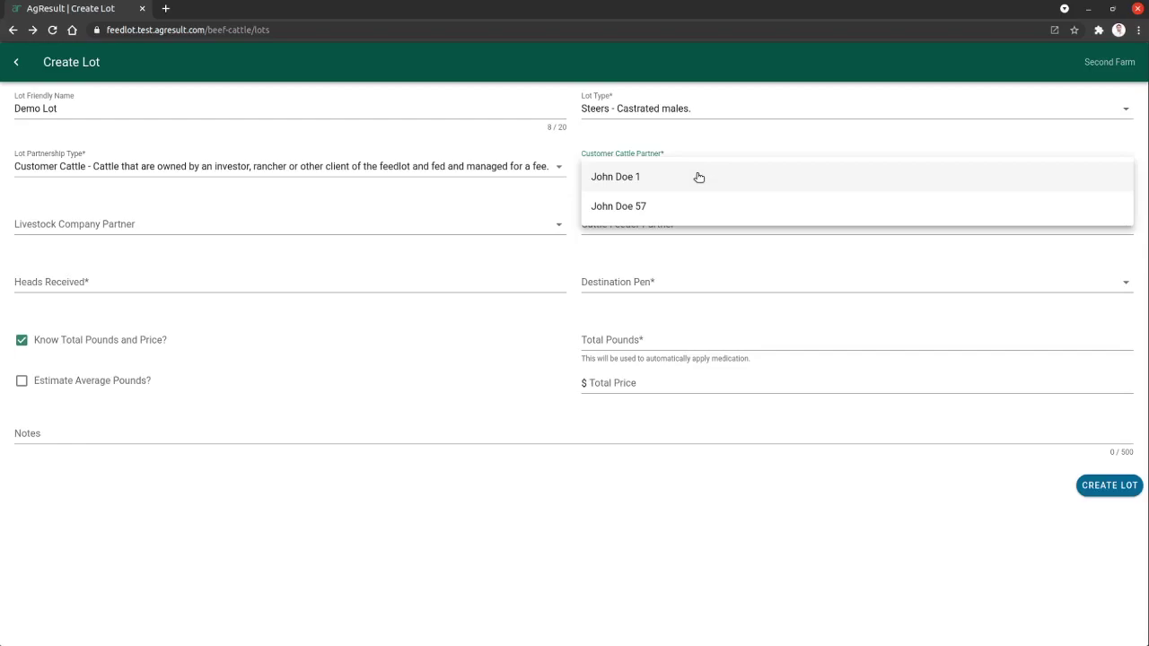
pyautogui.click(689, 181)
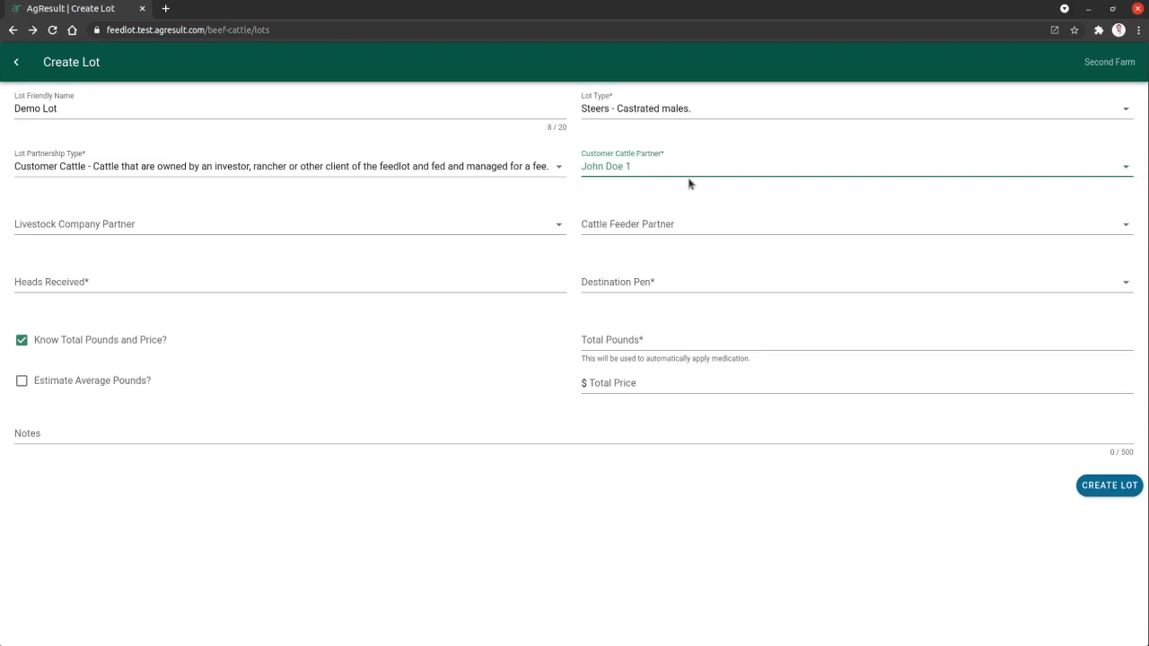
# Step: Choose a livestock company partner and a cattle feeder partner for the new lot
pyautogui.click(103, 232)
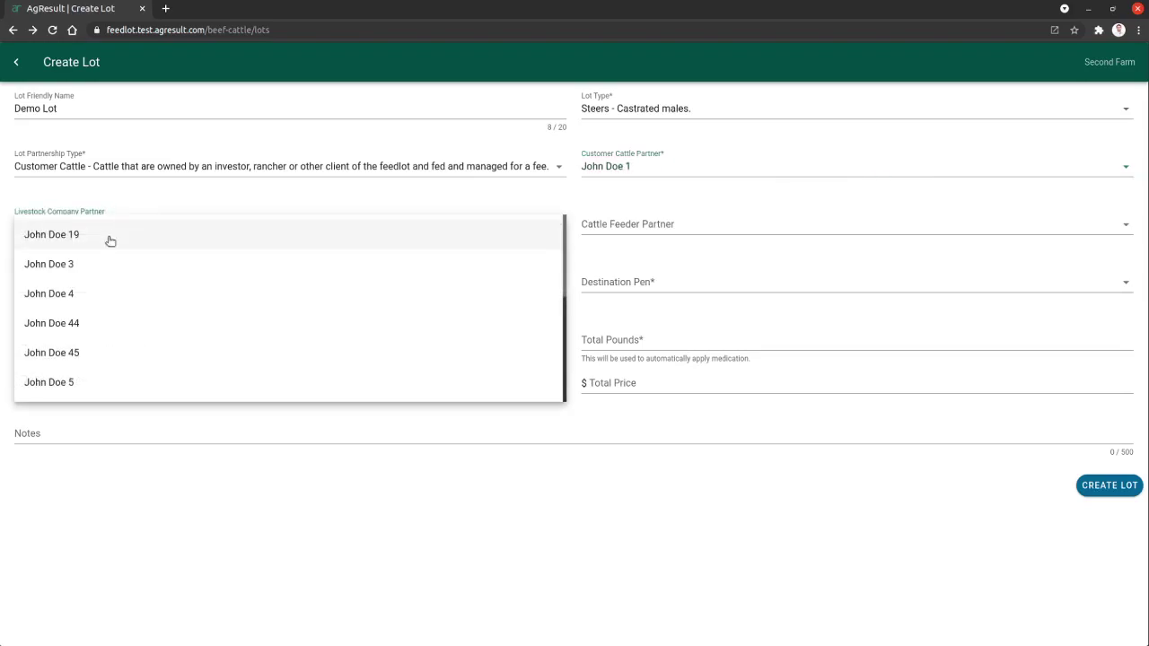
pyautogui.scroll(-1, 142, 254)
pyautogui.click(133, 283)
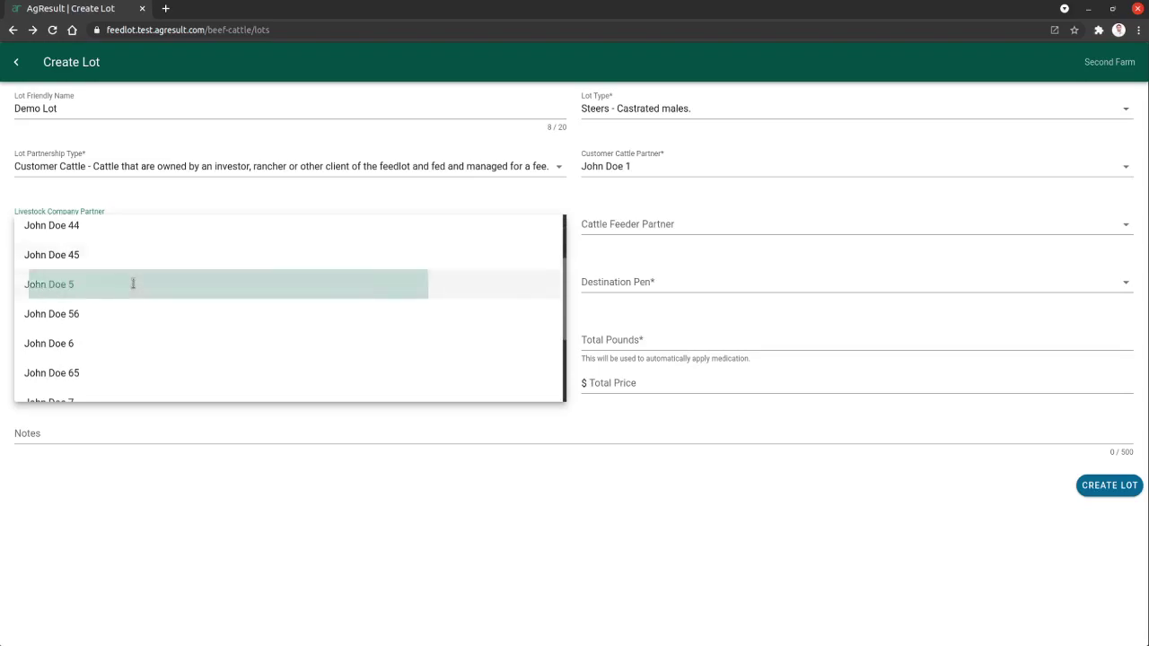
pyautogui.click(645, 227)
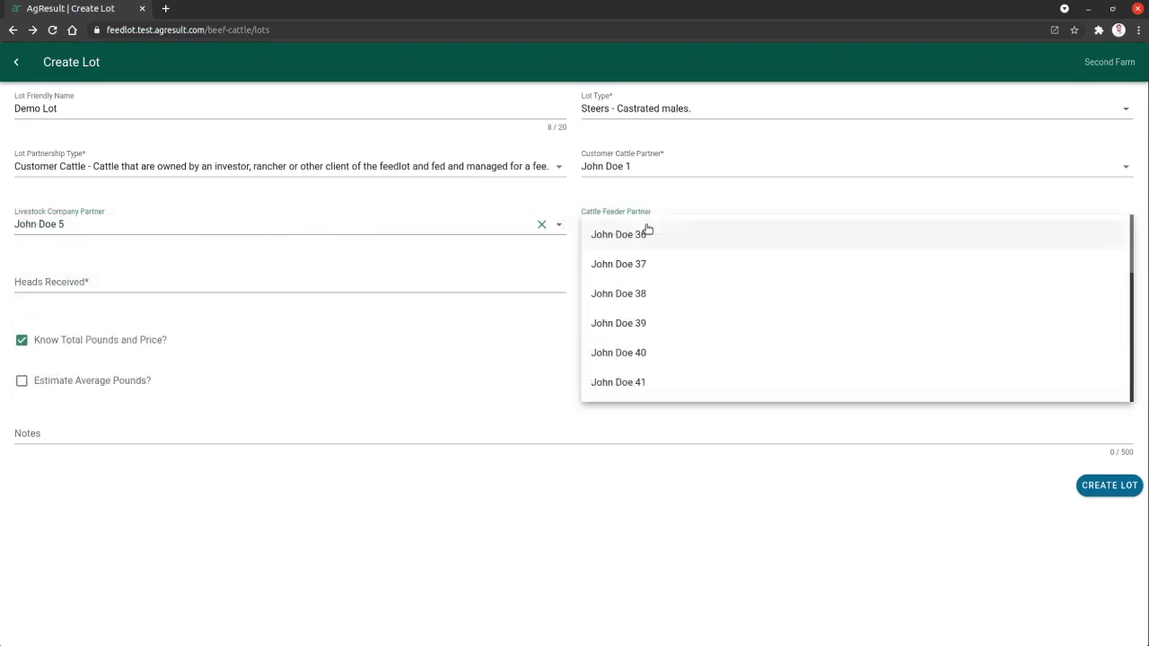
pyautogui.scroll(-2, 648, 270)
pyautogui.click(650, 333)
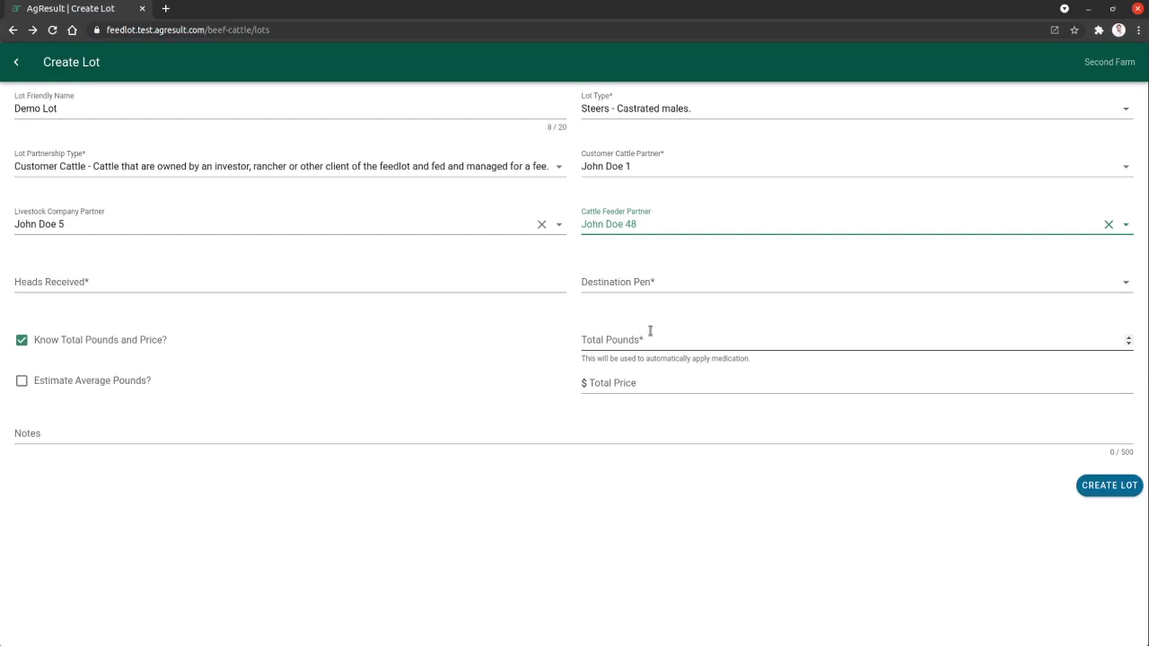
# Step: Set the new lot's heads received to 25 and its destination pen to Pen 6
pyautogui.click(84, 285)
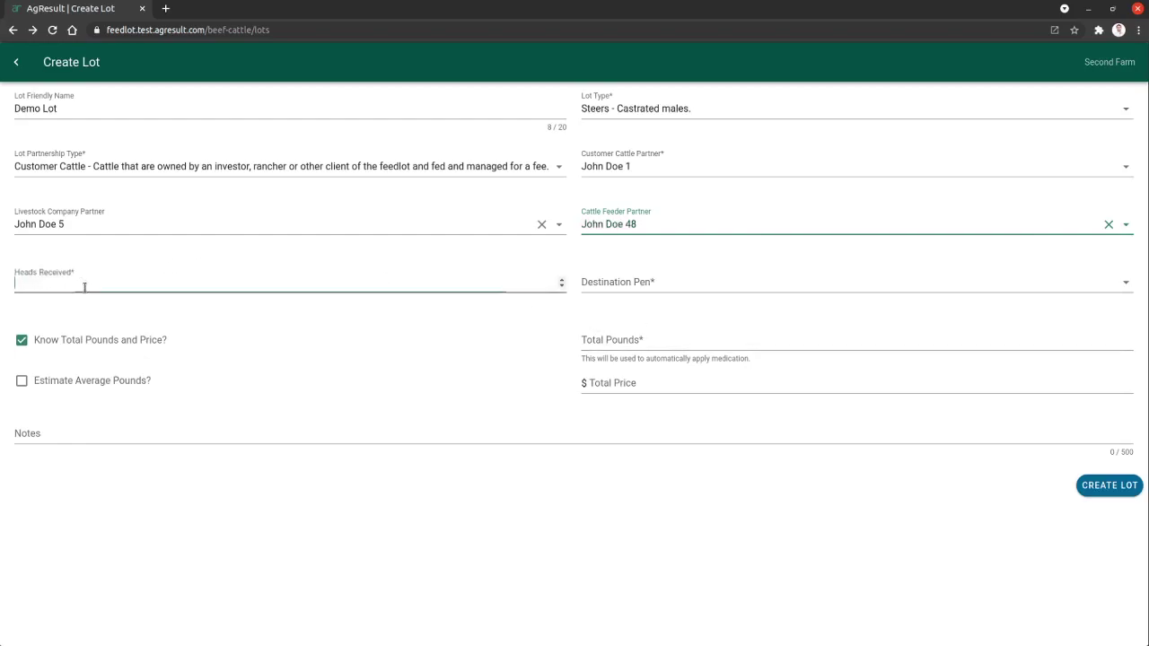
pyautogui.write('25')
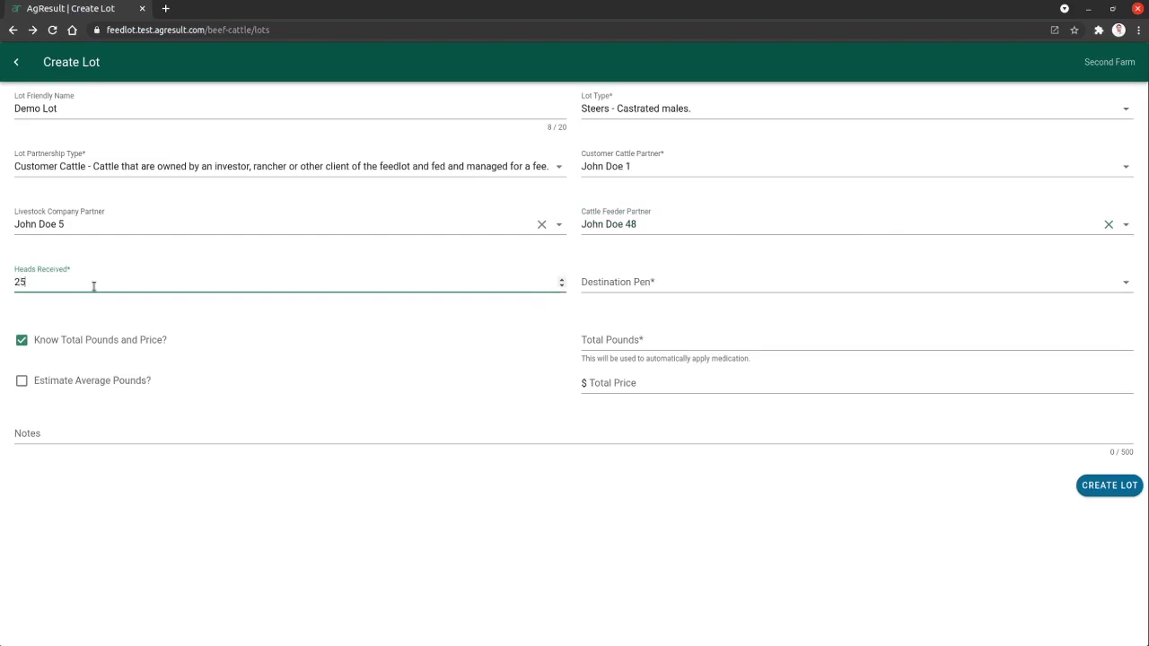
pyautogui.click(611, 284)
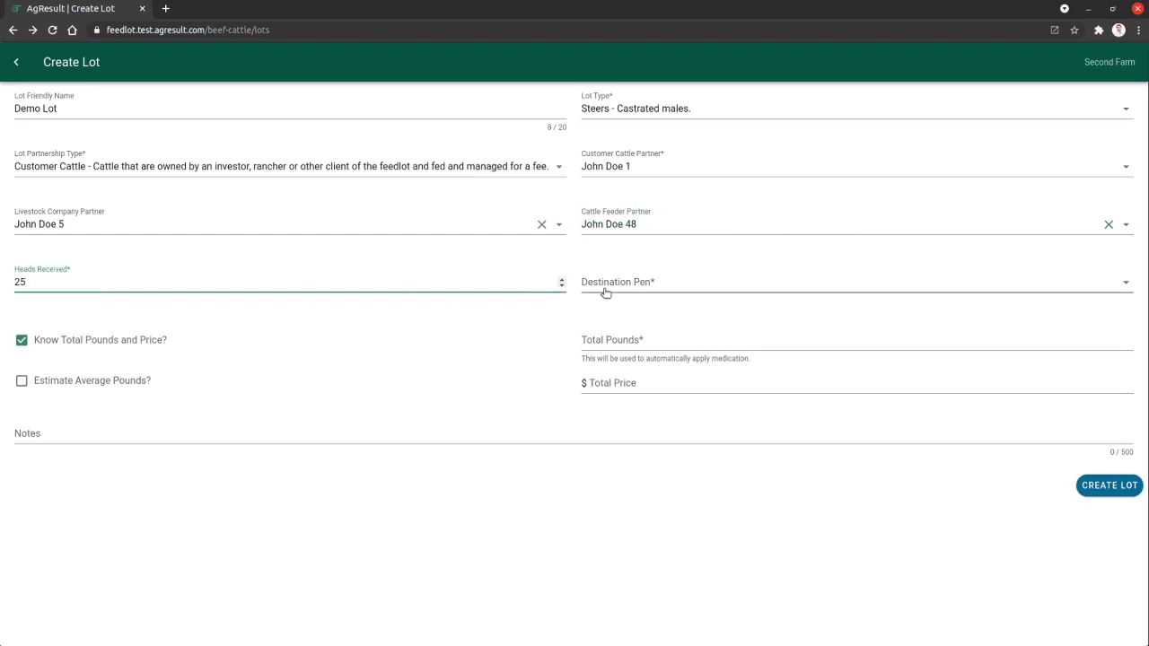
pyautogui.scroll(-1, 654, 351)
pyautogui.scroll(-1, 660, 363)
pyautogui.click(663, 386)
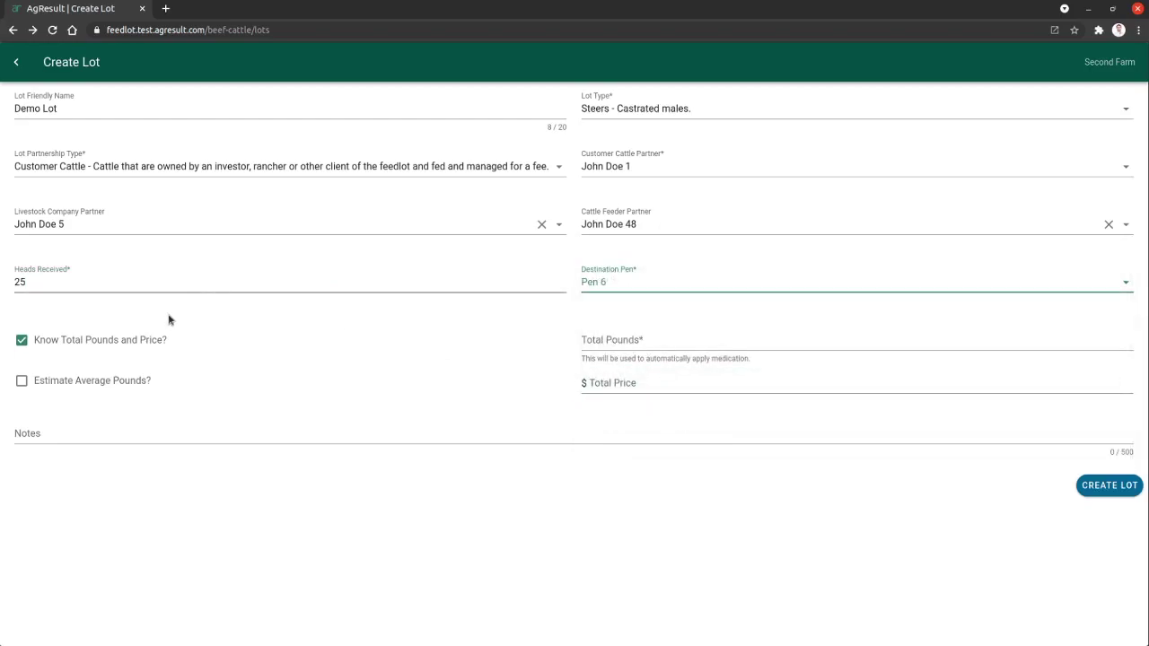
# Step: Switch the new lot to estimated average pounds and set the estimate to 900
pyautogui.click(81, 382)
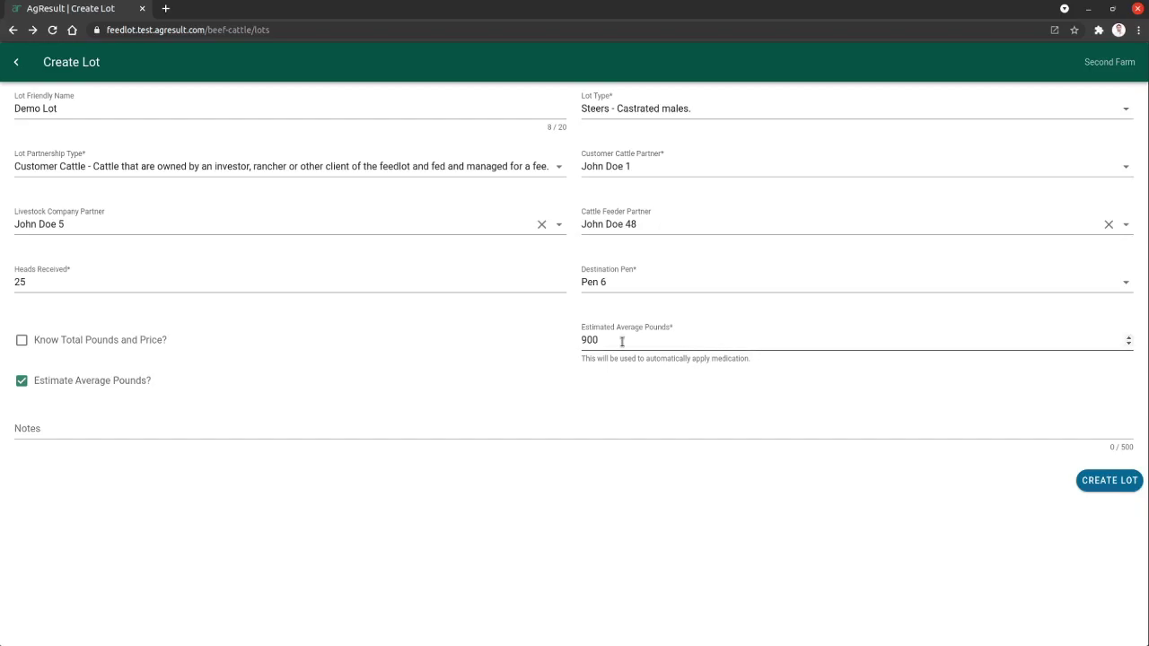
pyautogui.moveTo(621, 341); pyautogui.dragTo(566, 347)
pyautogui.write('800')
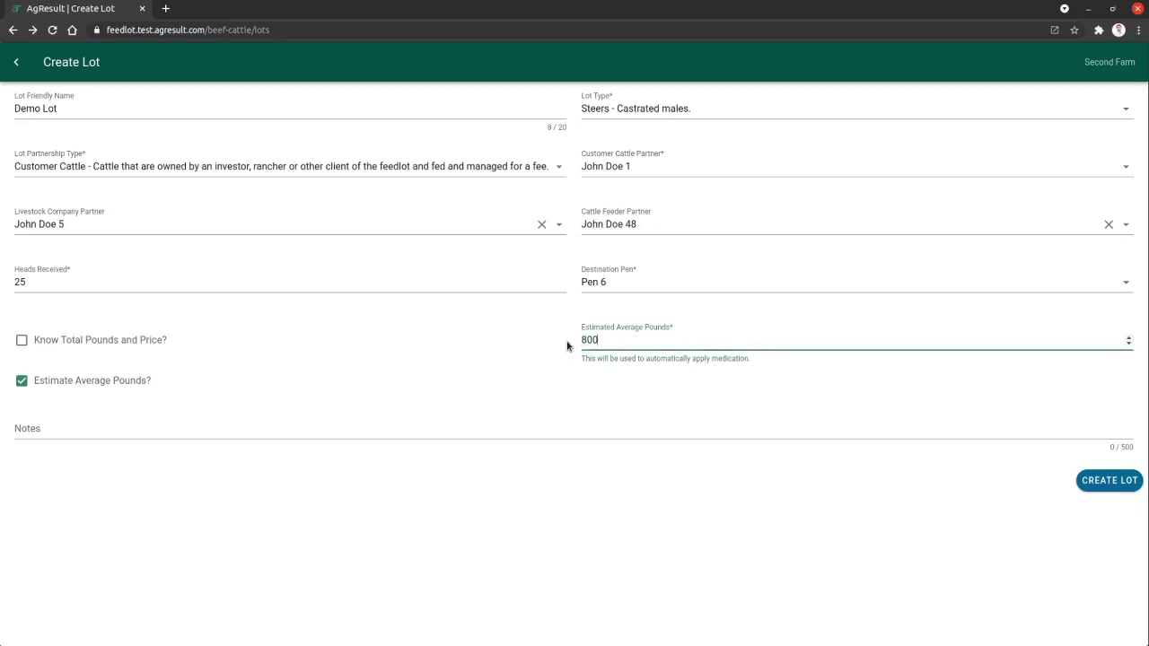
pyautogui.press('BackSpace')
pyautogui.press('BackSpace')
pyautogui.press('BackSpace')
pyautogui.write('900')
# Step: Add the note "Demo Lot For Tutorial" and create the lot
pyautogui.click(177, 423)
pyautogui.write('Demo Lot For ')
pyautogui.write('Tho')
pyautogui.press('BackSpace')
pyautogui.press('BackSpace')
pyautogui.write('utorial')
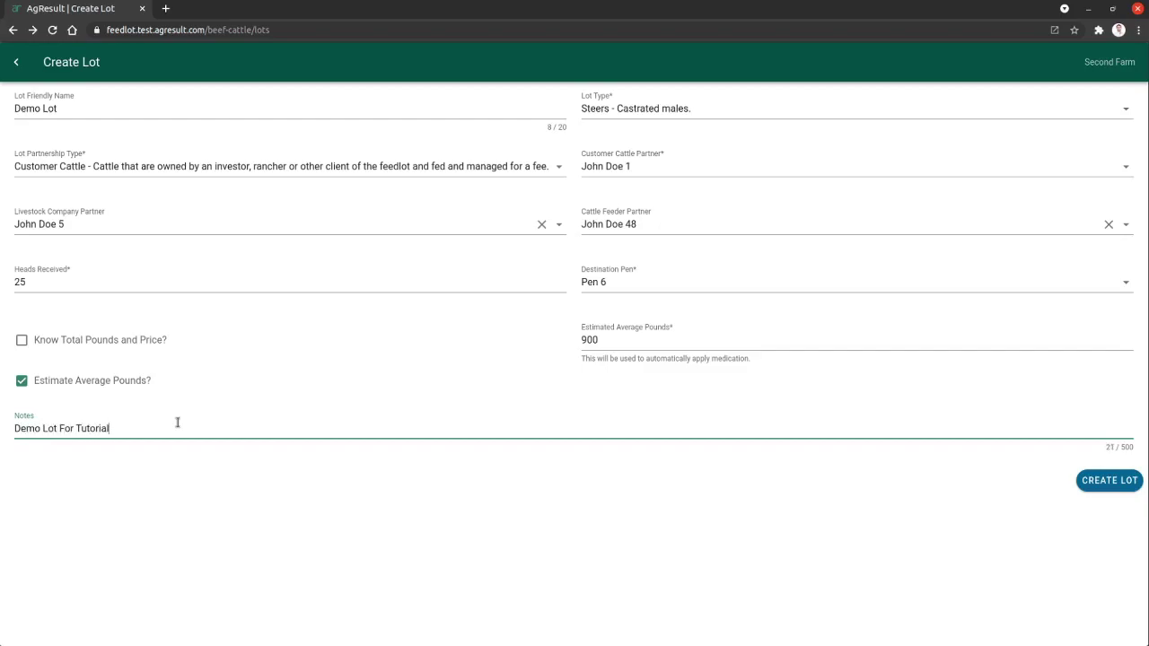
pyautogui.click(1124, 483)
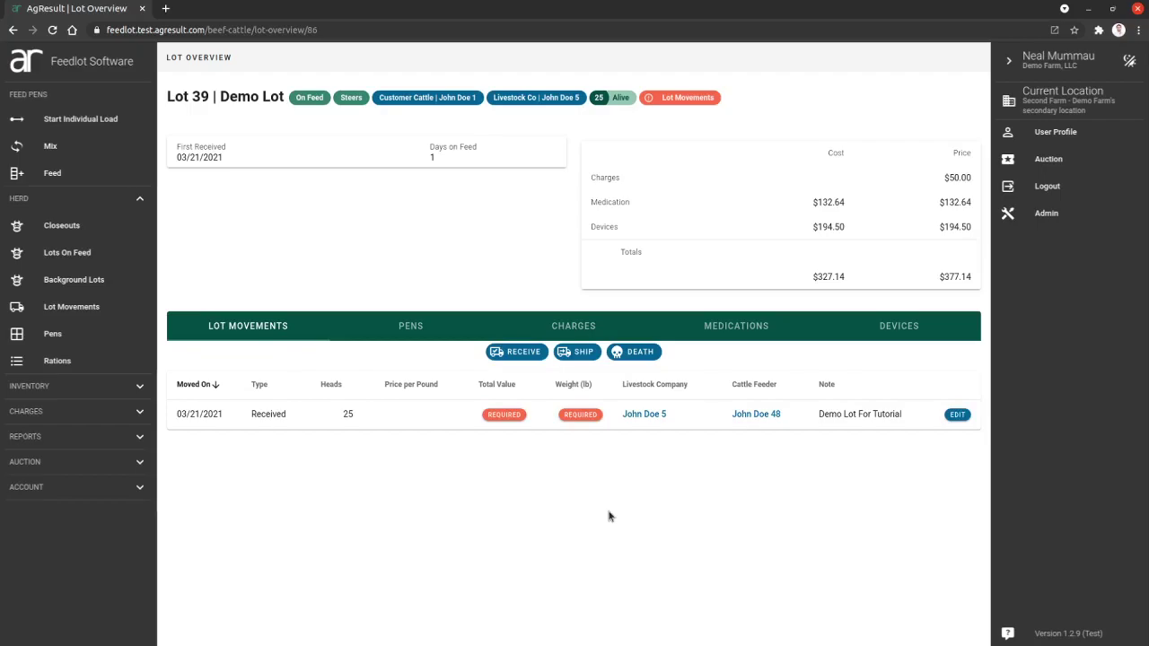
# Step: Reopen Demo Lot's overview from the lots on feed and start receiving more cattle into it
pyautogui.click(68, 253)
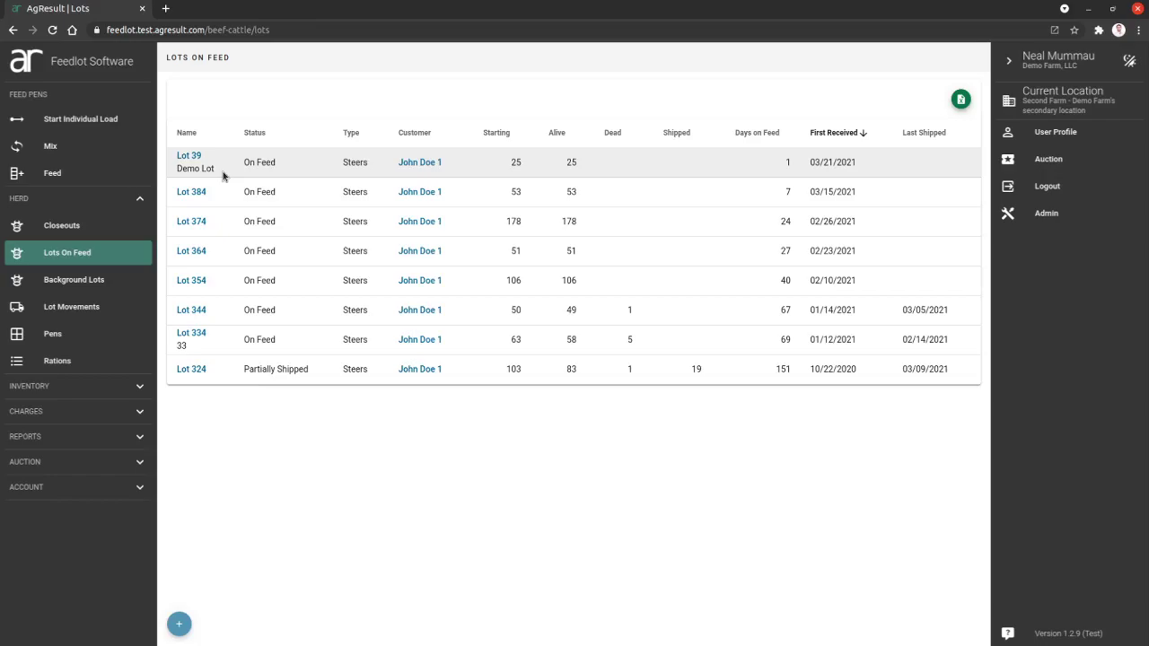
pyautogui.click(200, 156)
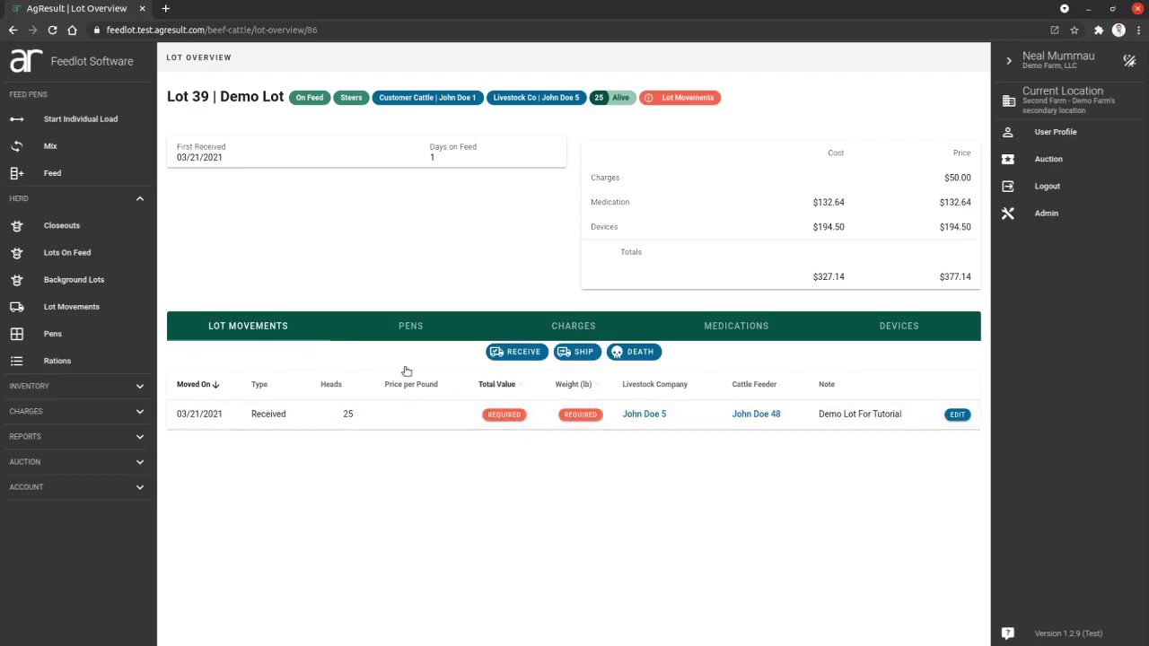
pyautogui.click(518, 354)
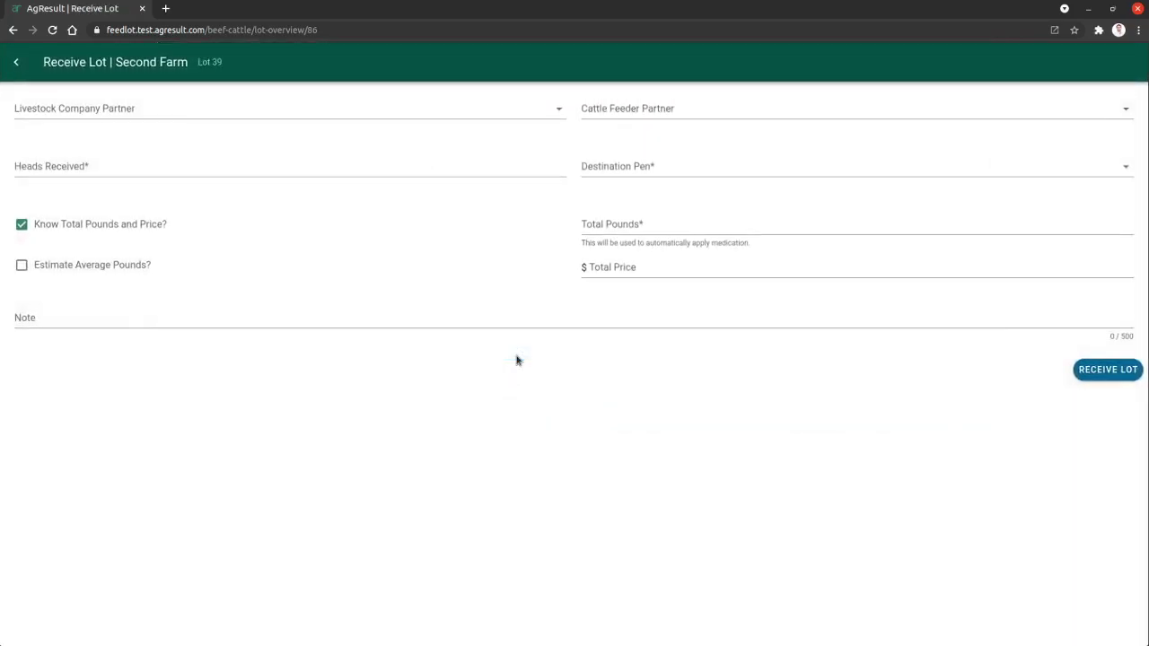
# Step: Choose a livestock company partner and a cattle feeder partner for the additional receipt
pyautogui.click(150, 108)
pyautogui.scroll(-1, 165, 179)
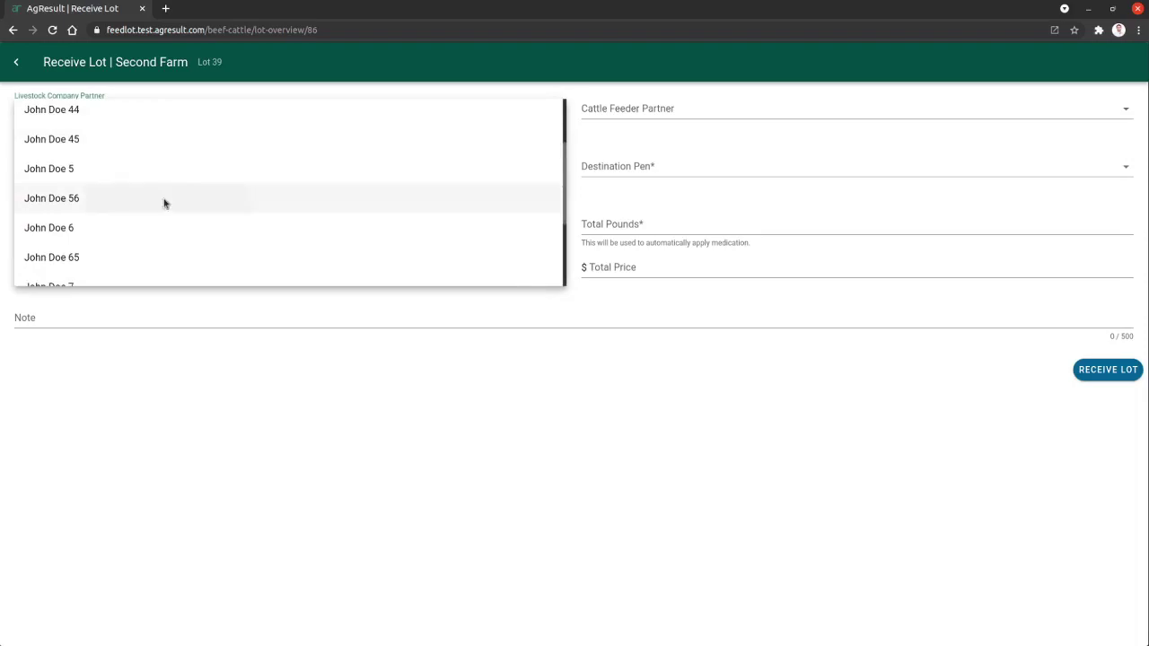
pyautogui.click(166, 201)
pyautogui.click(673, 116)
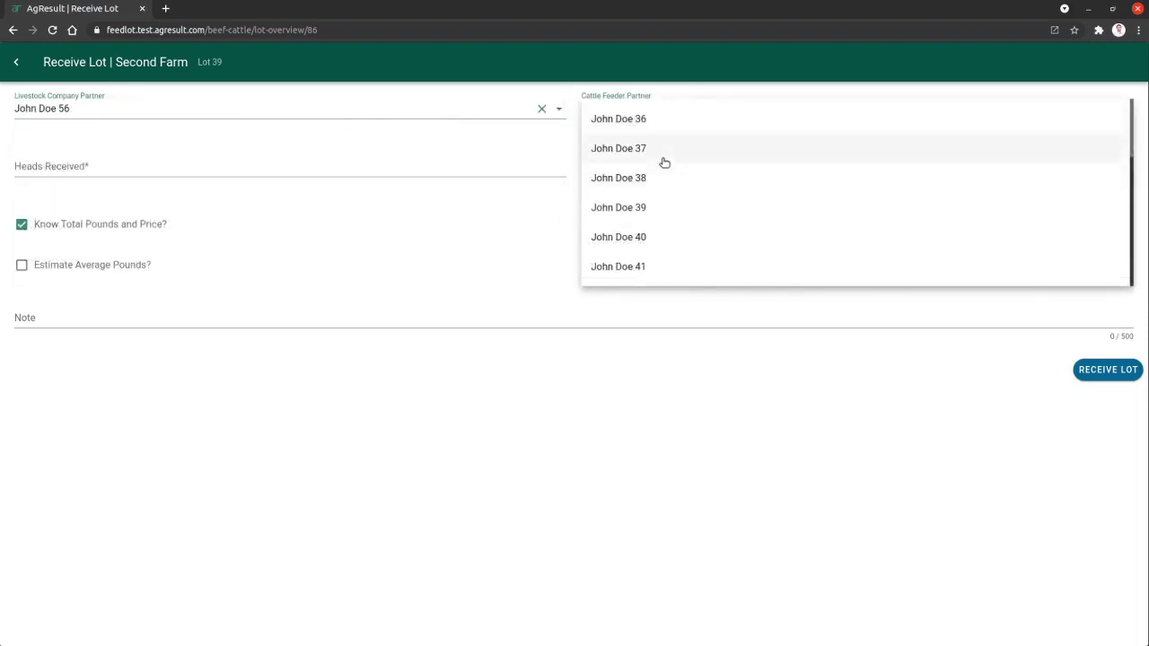
pyautogui.click(665, 161)
# Step: Set the receipt's heads received to 30 and its destination pen to Pen 6
pyautogui.click(281, 167)
pyautogui.write('30')
pyautogui.click(667, 169)
pyautogui.scroll(-2, 664, 267)
pyautogui.click(636, 303)
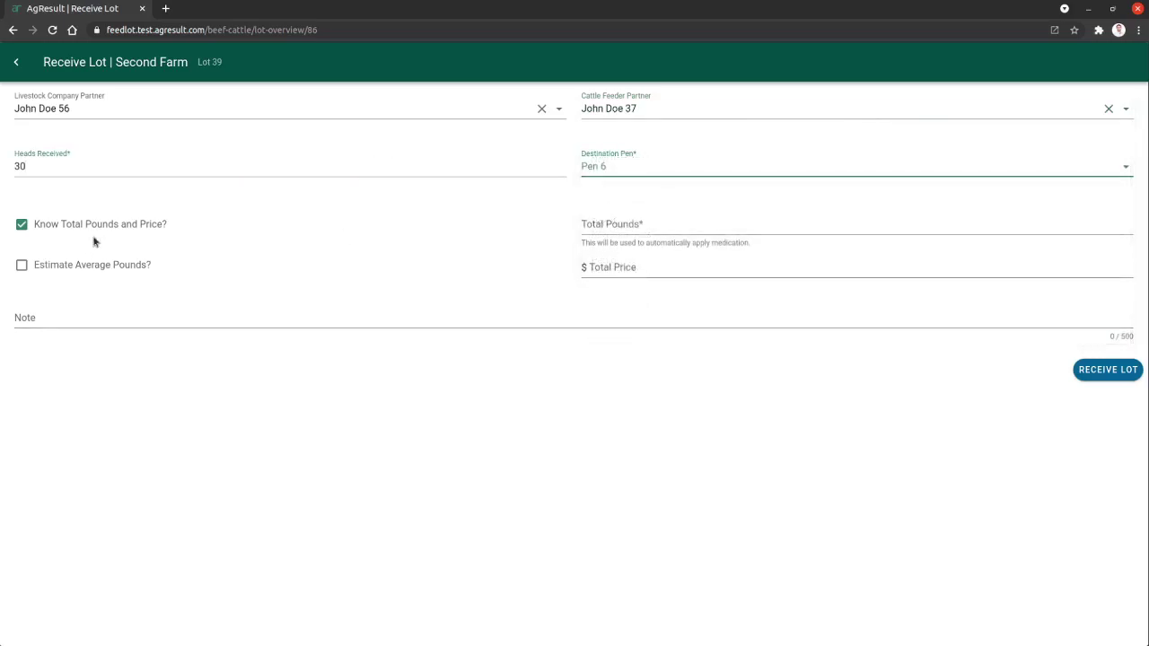
# Step: Use estimated average pounds for the receipt and submit it with the note "Demo Tutorial"
pyautogui.click(68, 266)
pyautogui.click(344, 309)
pyautogui.write('Demo Tutorial')
pyautogui.click(1124, 368)
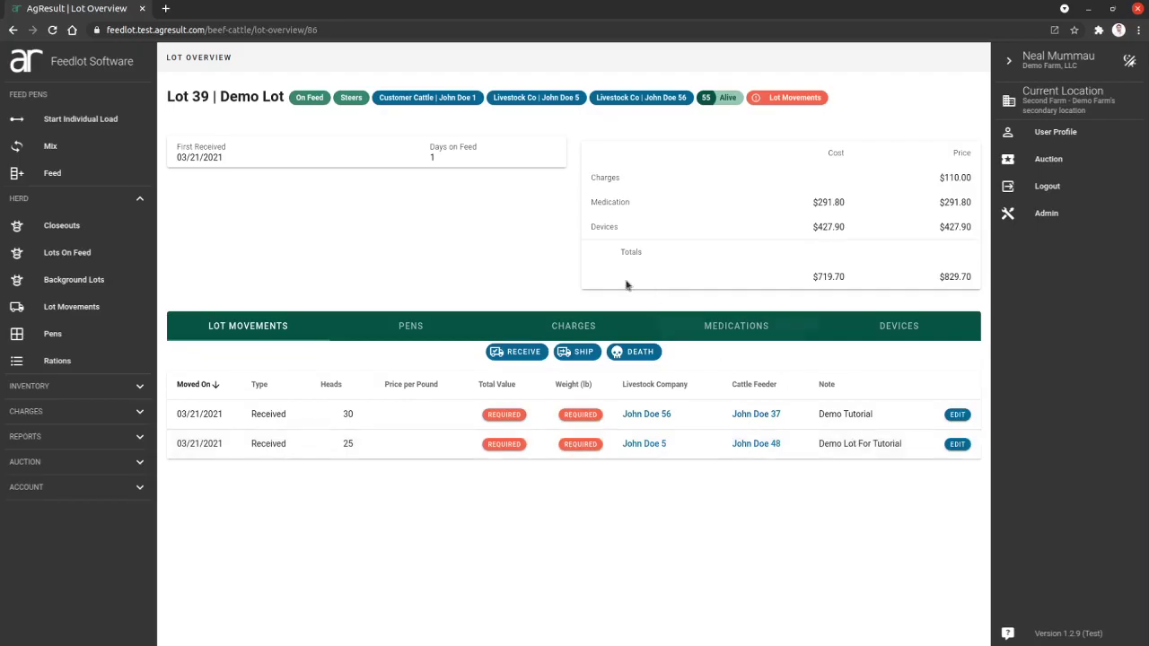
# Step: Ship 10 heads of Demo Lot from Pen 6 as Shipped, leaving total price, total weight and note blank
pyautogui.click(582, 353)
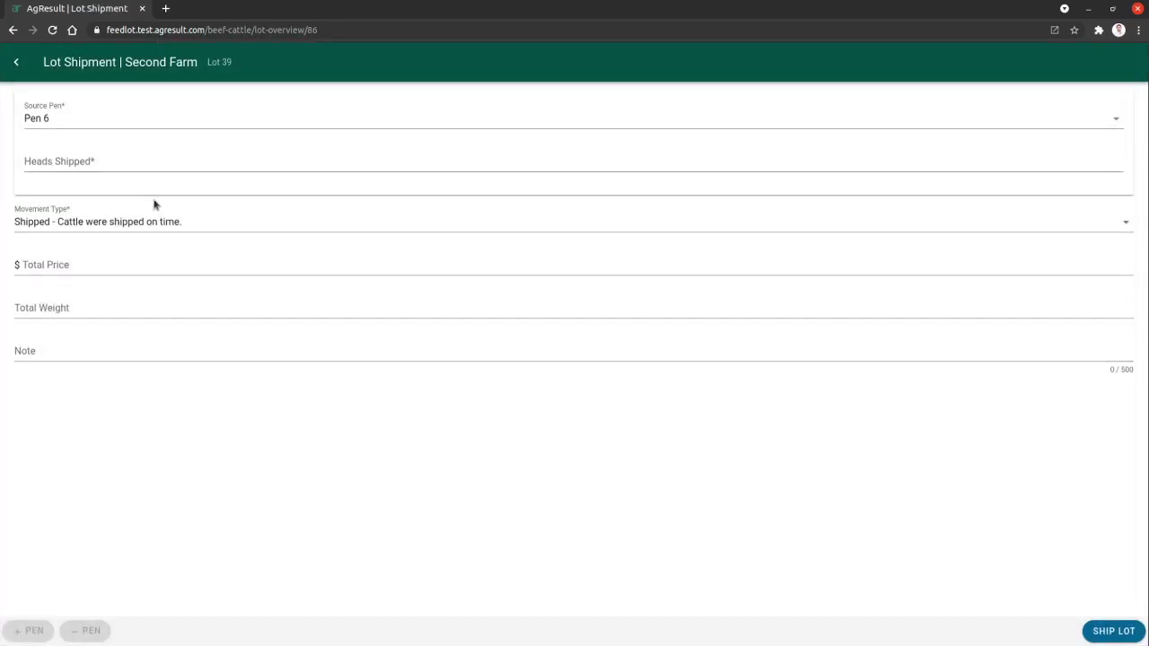
pyautogui.click(193, 129)
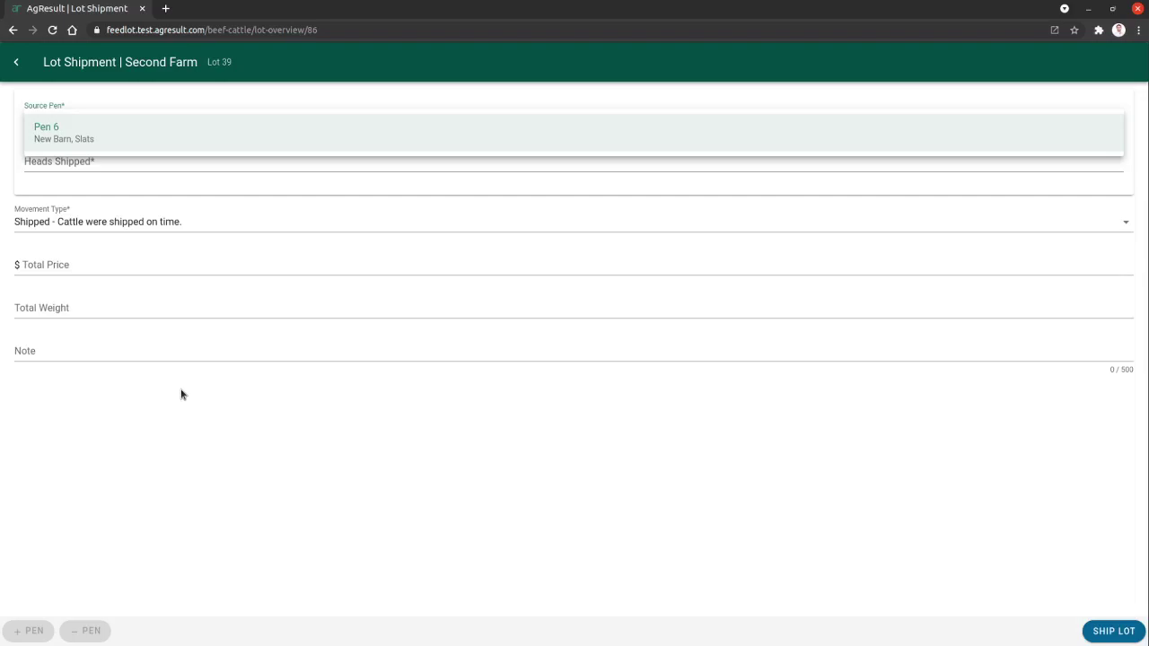
pyautogui.click(117, 159)
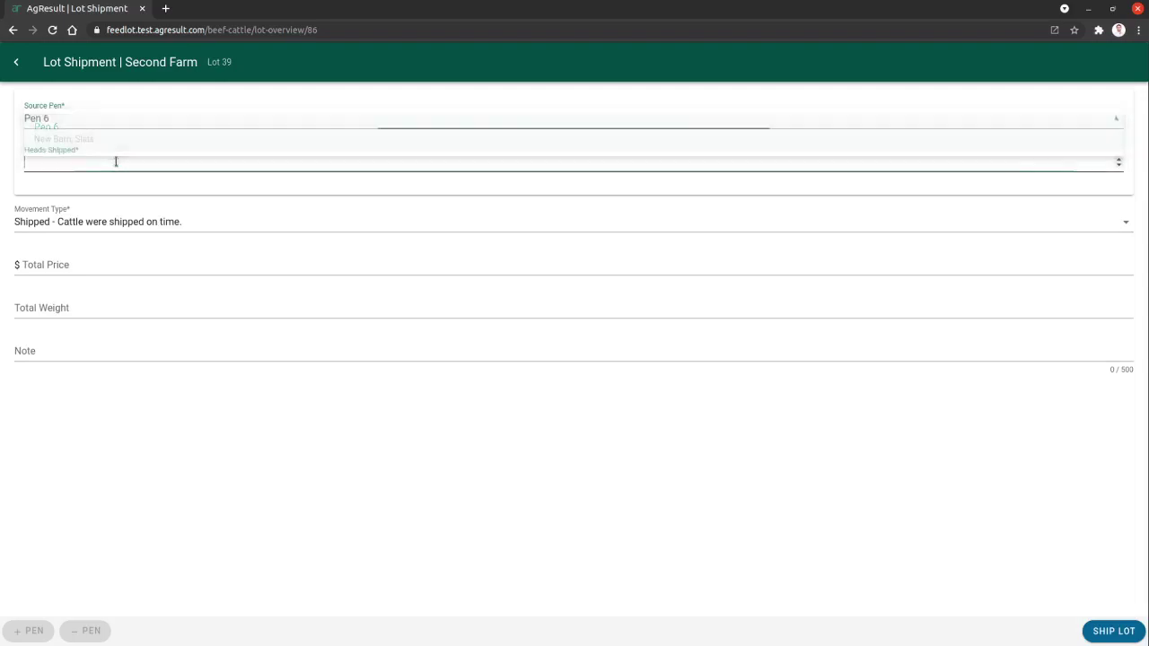
pyautogui.write('10')
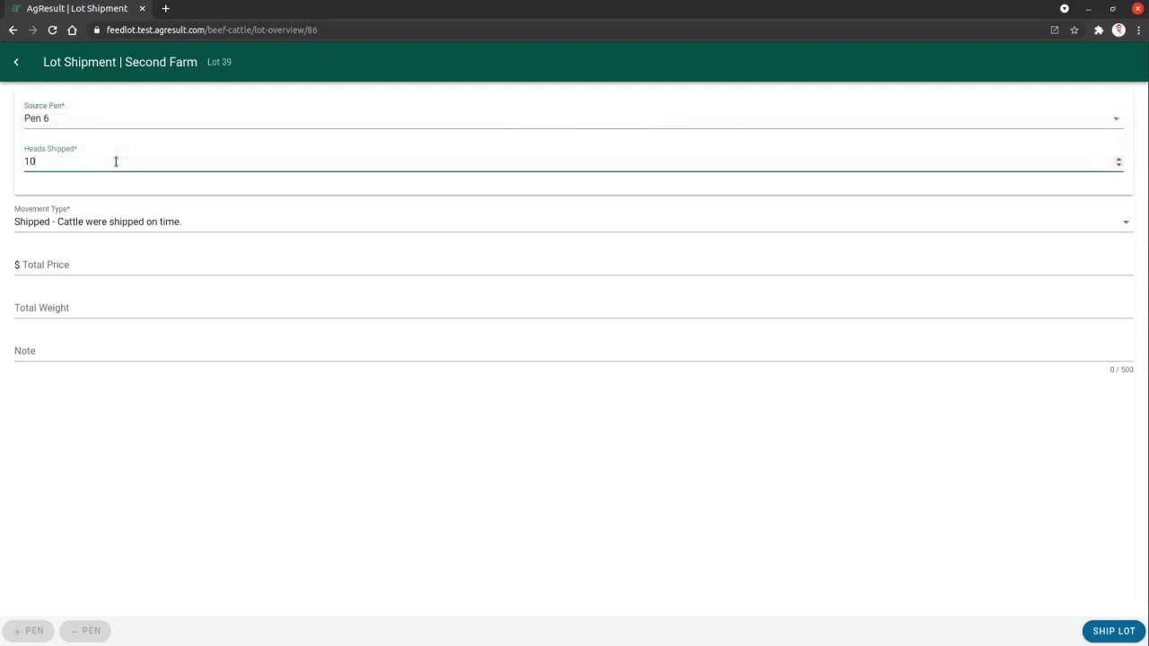
pyautogui.click(67, 266)
pyautogui.click(72, 305)
pyautogui.click(278, 472)
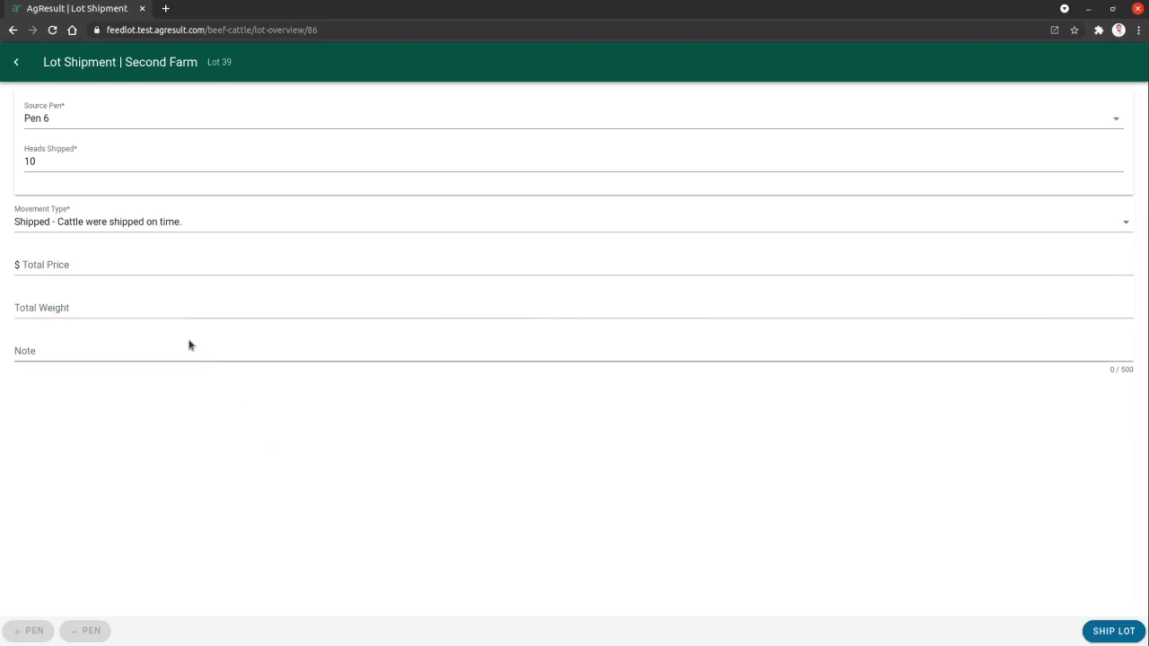
pyautogui.click(1116, 632)
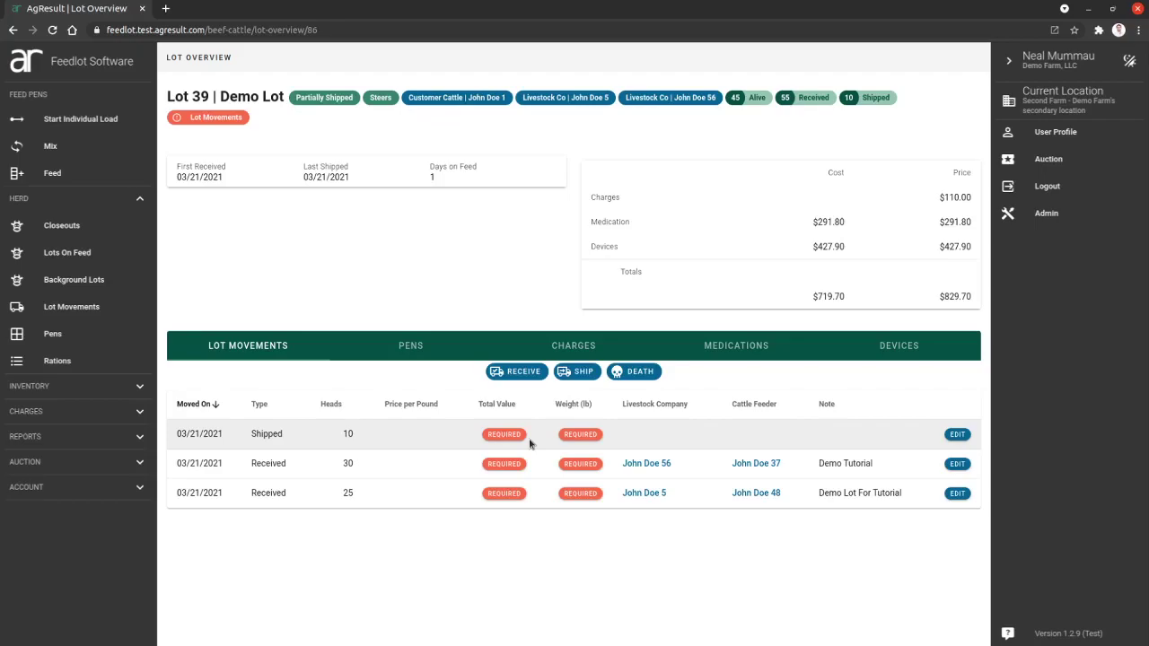
# Step: Record a death of 1 head of Demo Lot from Pen 6 with the note "Broken Leg"
pyautogui.click(638, 374)
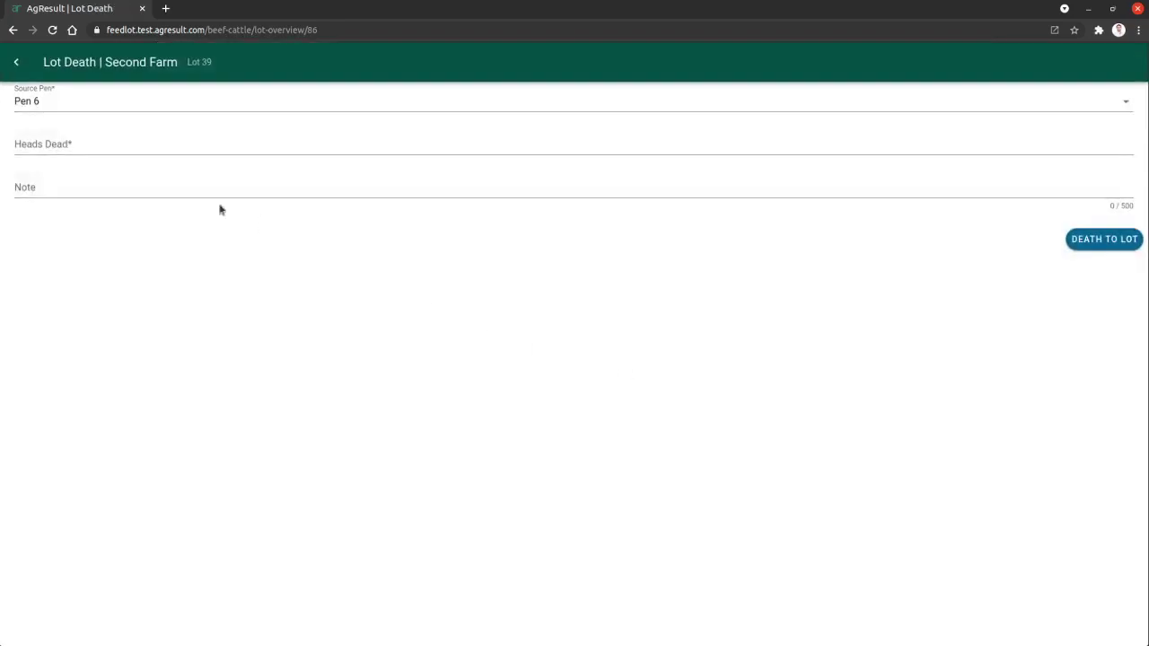
pyautogui.click(67, 107)
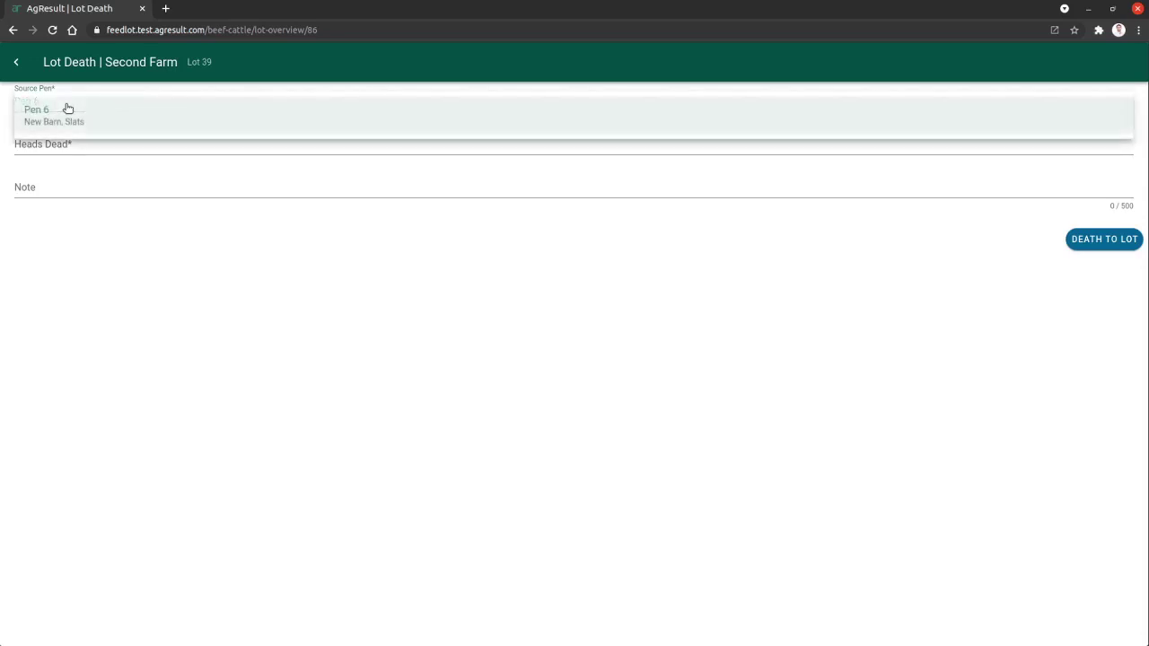
pyautogui.click(73, 144)
pyautogui.write('1')
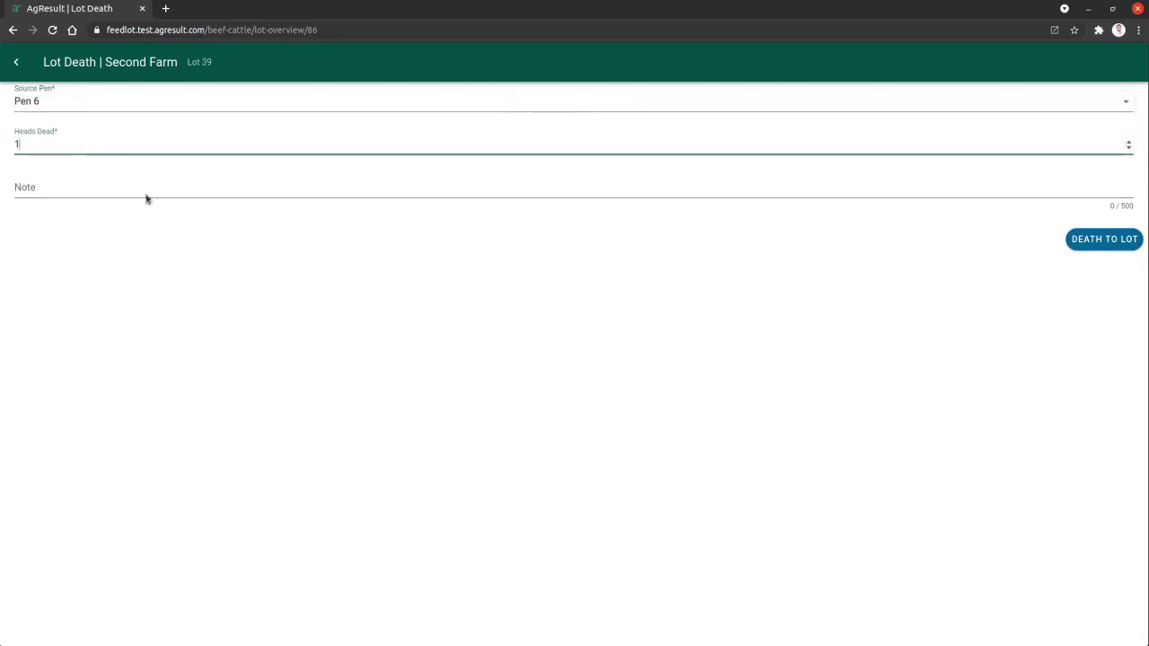
pyautogui.click(121, 192)
pyautogui.write('Broken Len')
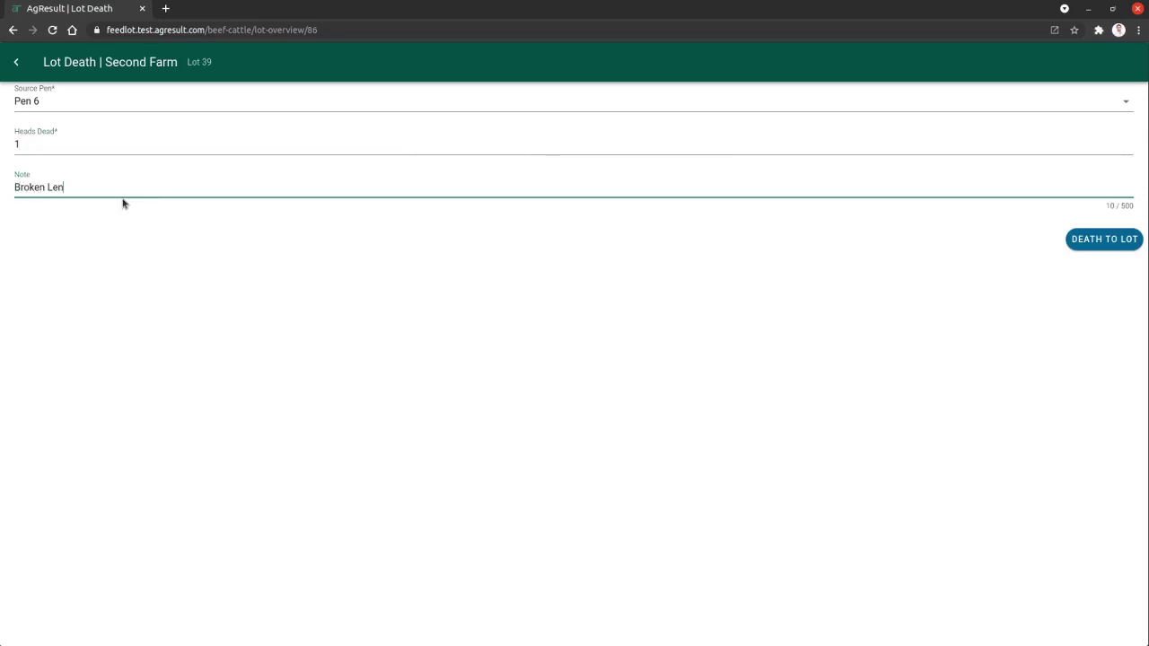
pyautogui.click(1094, 249)
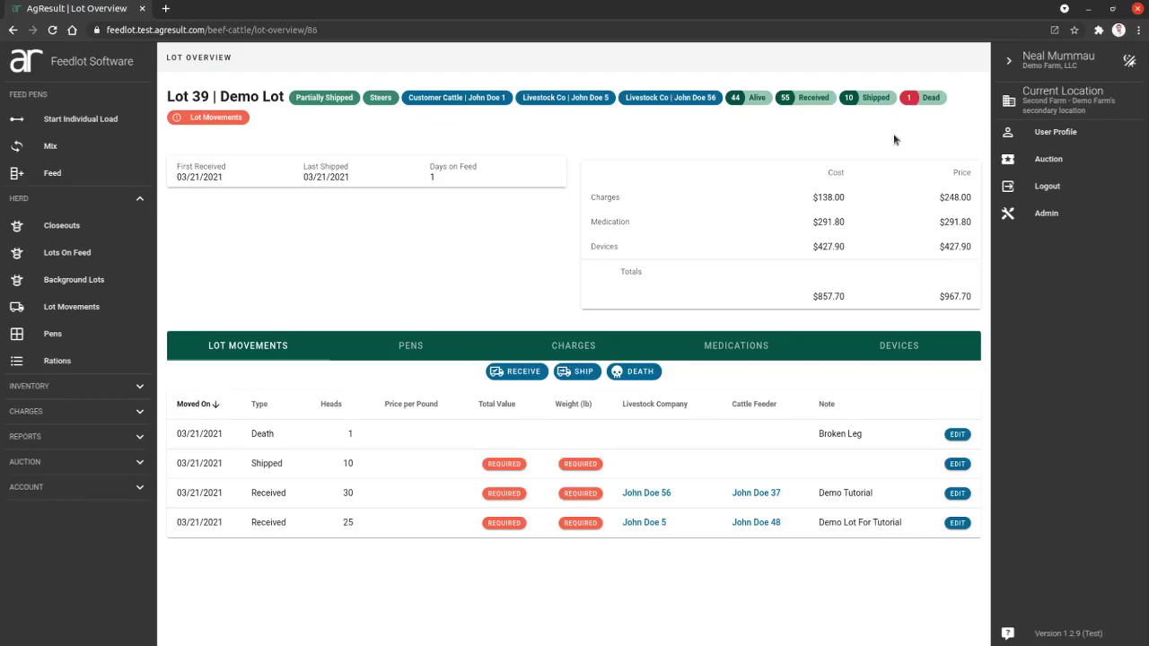
# Step: Review Demo Lot's pens and charges, and compare the listed charges with the lot's cost and price summary
pyautogui.click(392, 356)
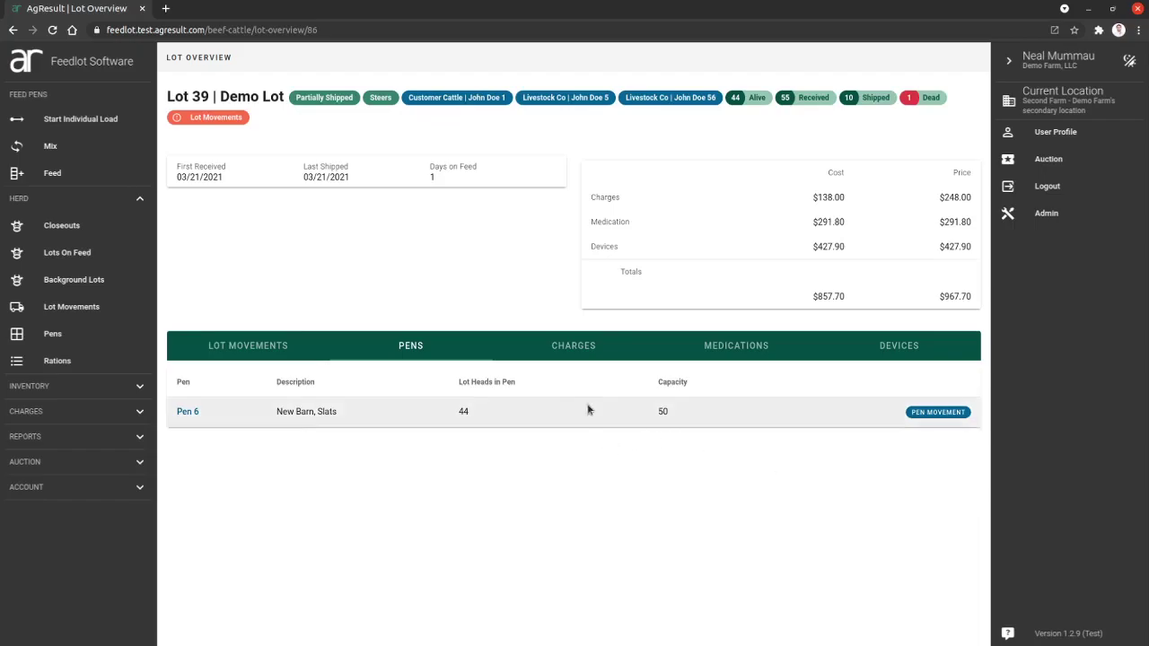
pyautogui.click(572, 350)
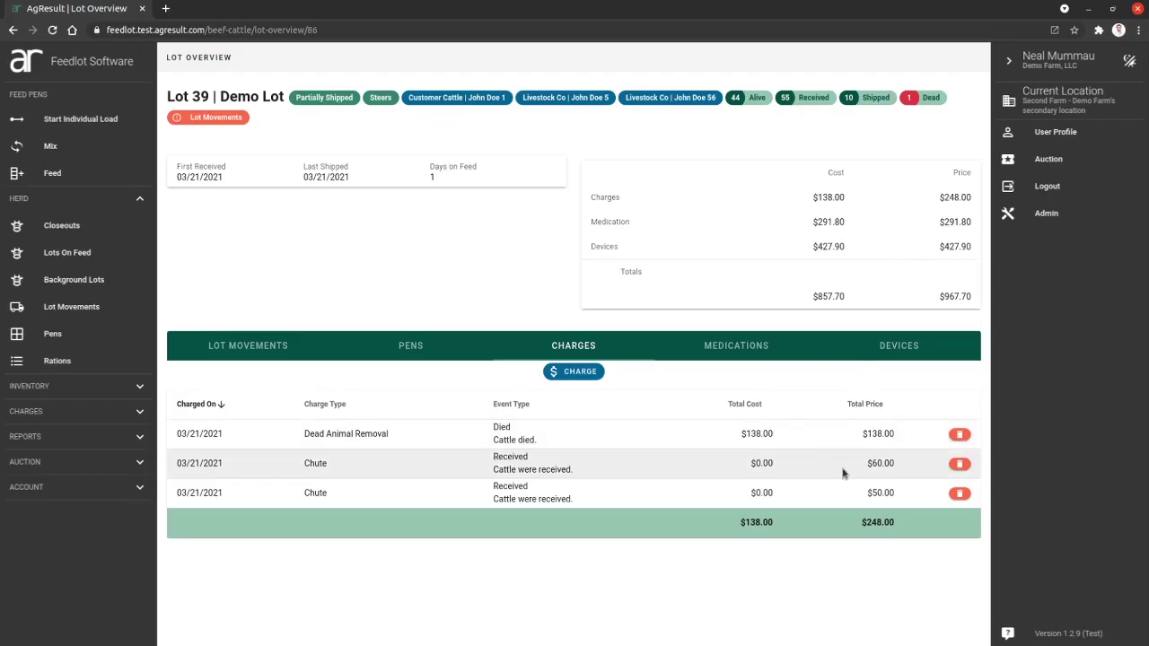
pyautogui.doubleClick(603, 197)
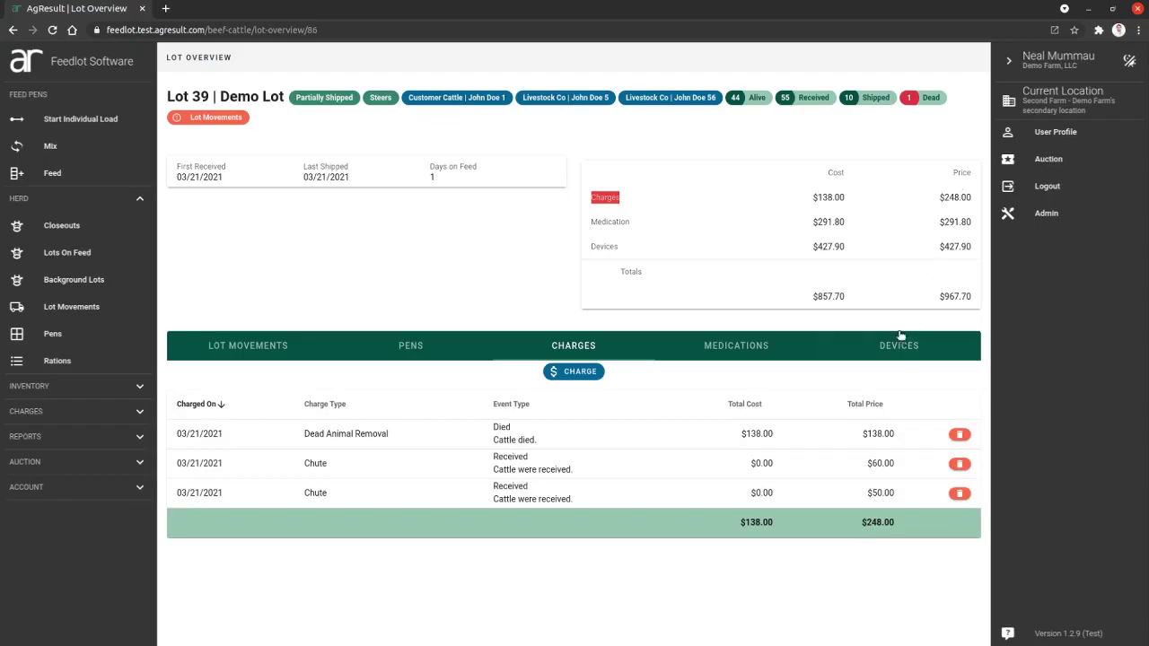
pyautogui.click(609, 246)
# Step: Apply a Veterinarian charge dated 03/21/2021 to Demo Lot with a cost of $250 and a price of $250
pyautogui.click(599, 381)
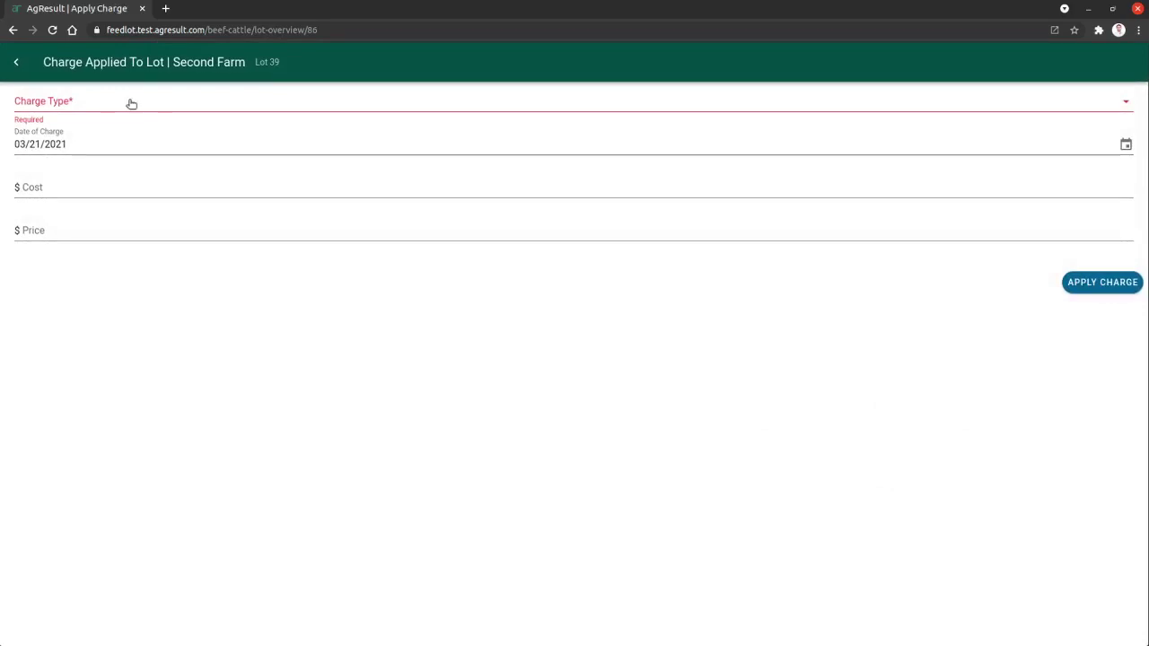
pyautogui.click(131, 103)
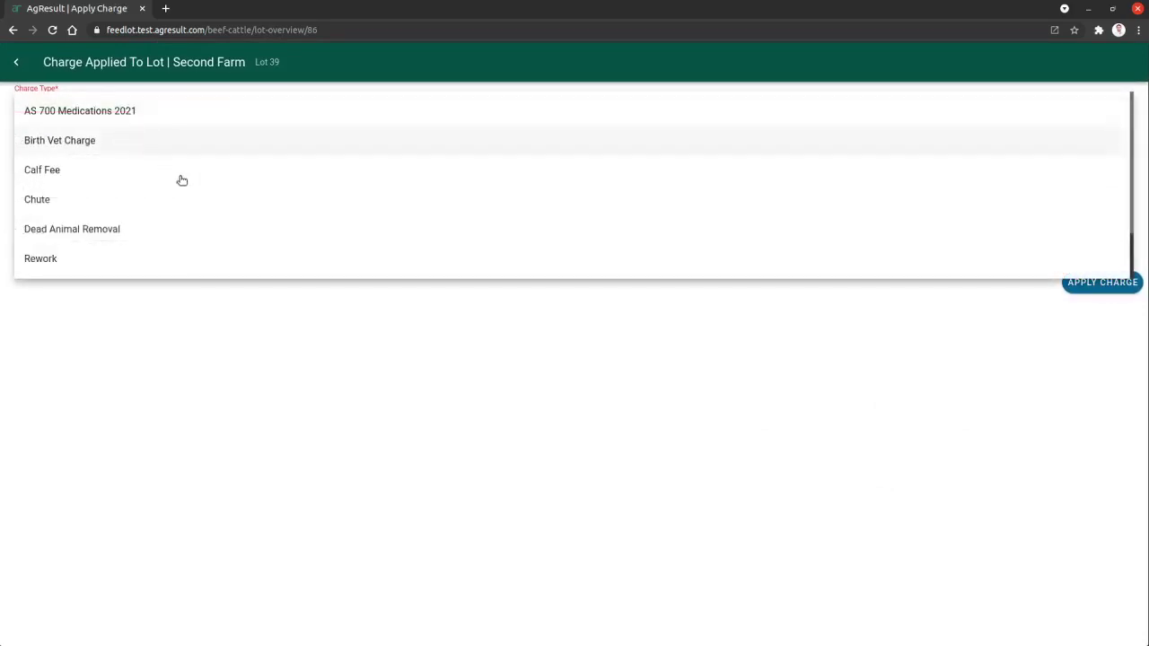
pyautogui.scroll(-1, 171, 197)
pyautogui.click(133, 228)
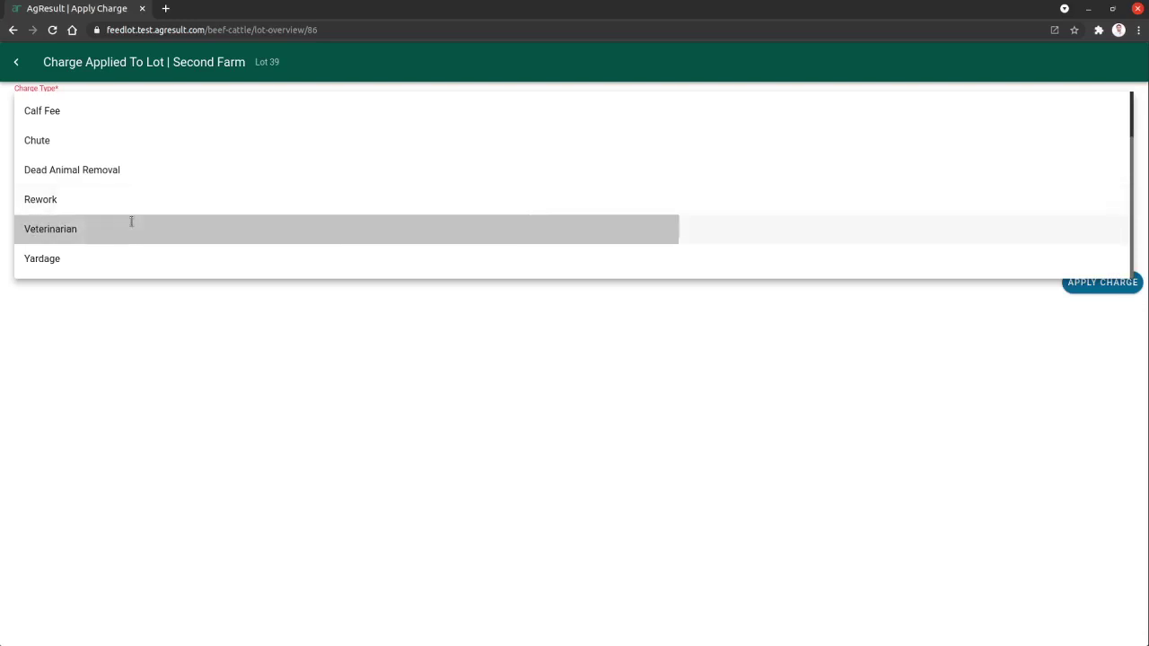
pyautogui.click(97, 182)
pyautogui.write('250')
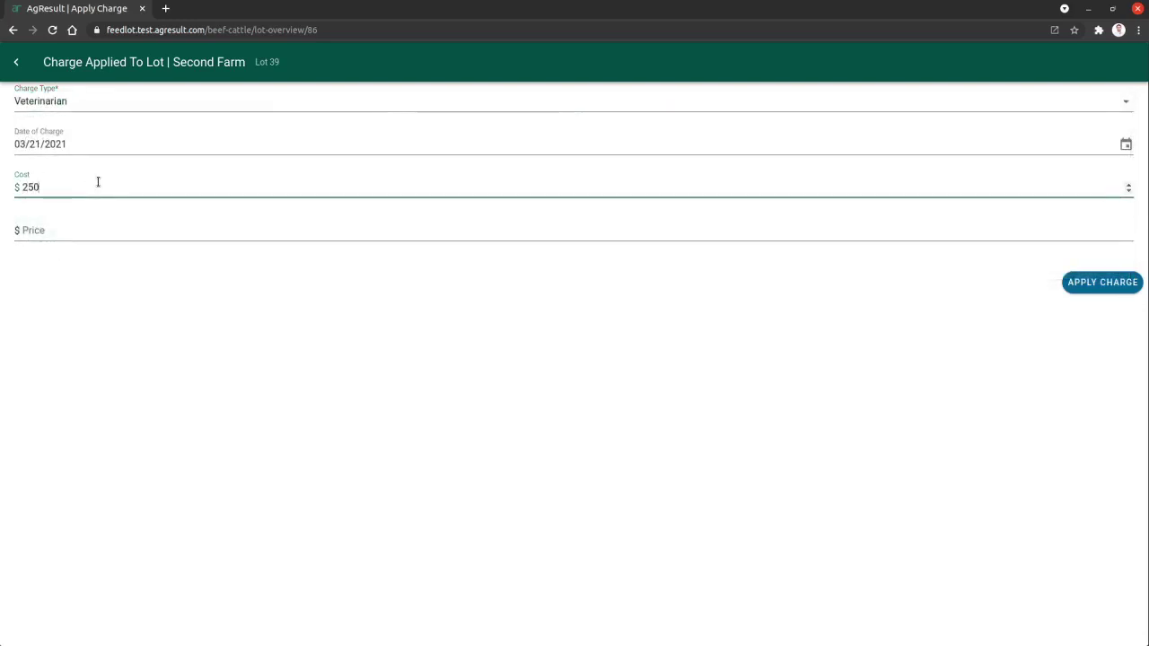
pyautogui.click(72, 230)
pyautogui.write('250')
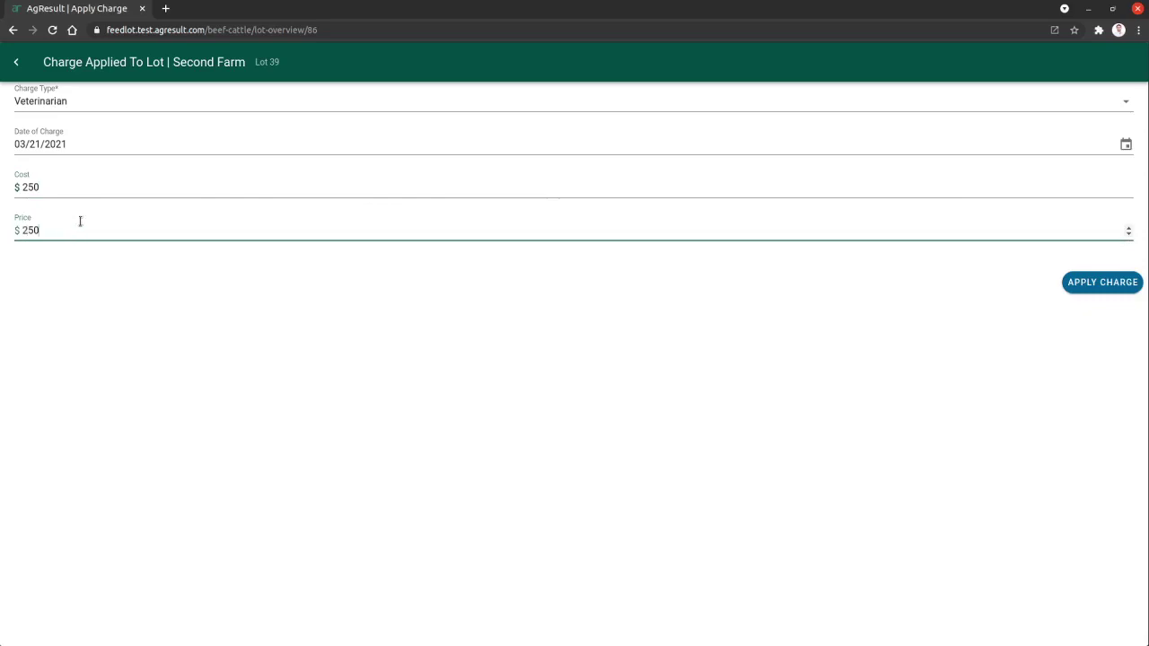
pyautogui.click(1107, 283)
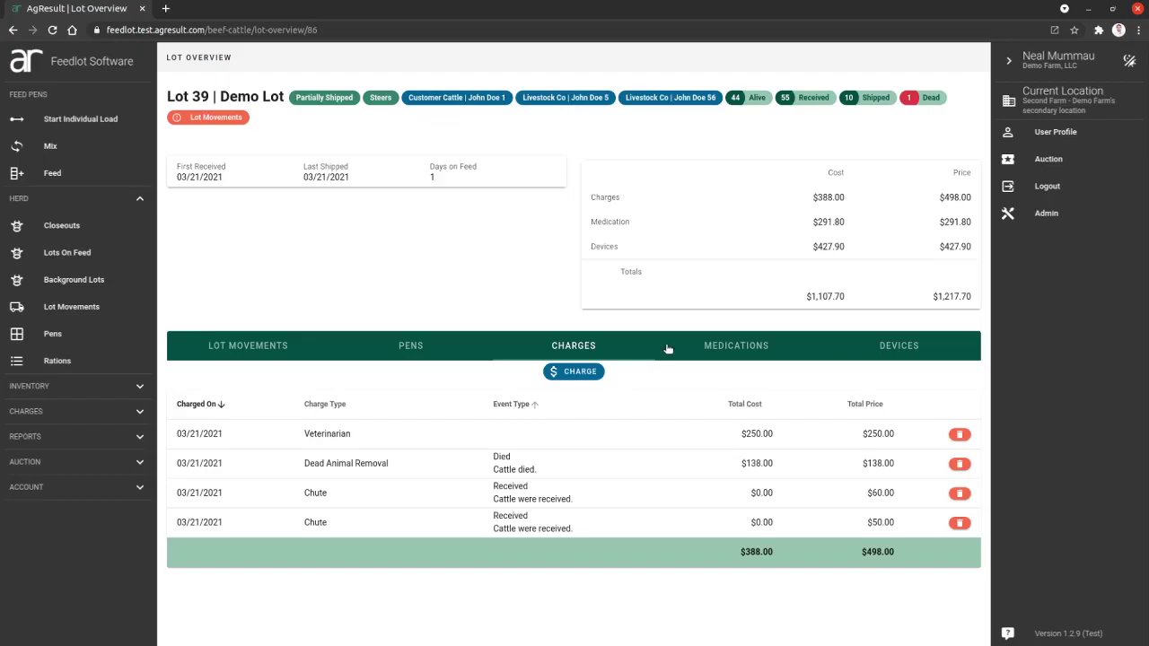
# Step: Examine Demo Lot's medication entries, including the heads medicated in each of the two received groups
pyautogui.click(718, 355)
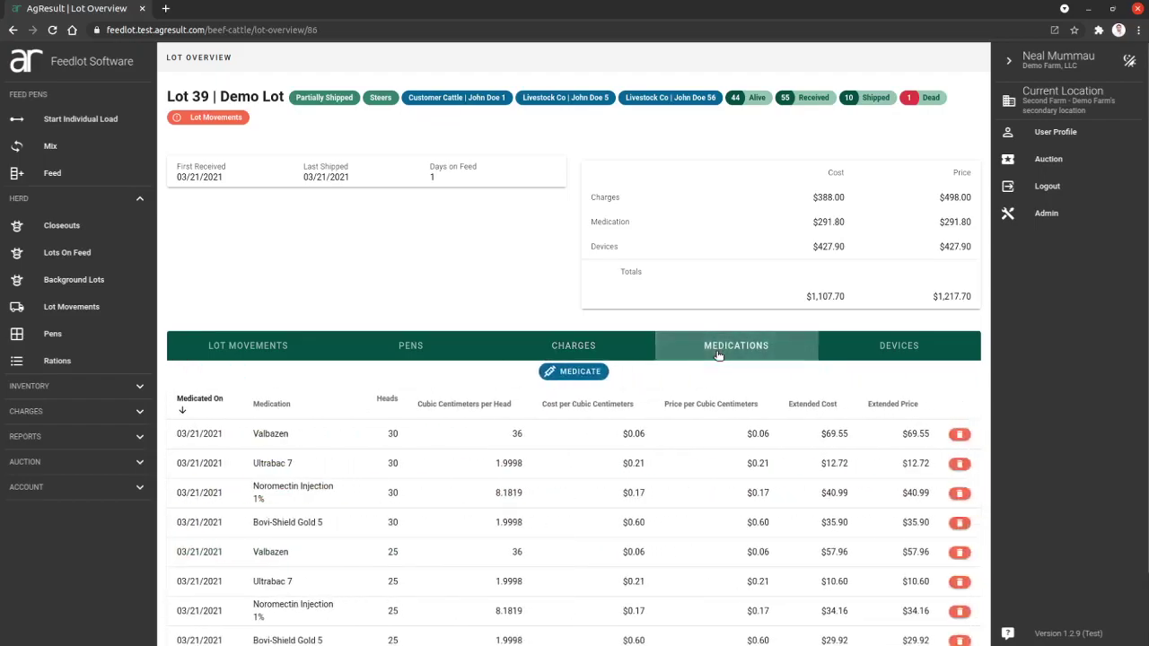
pyautogui.scroll(-1, 716, 413)
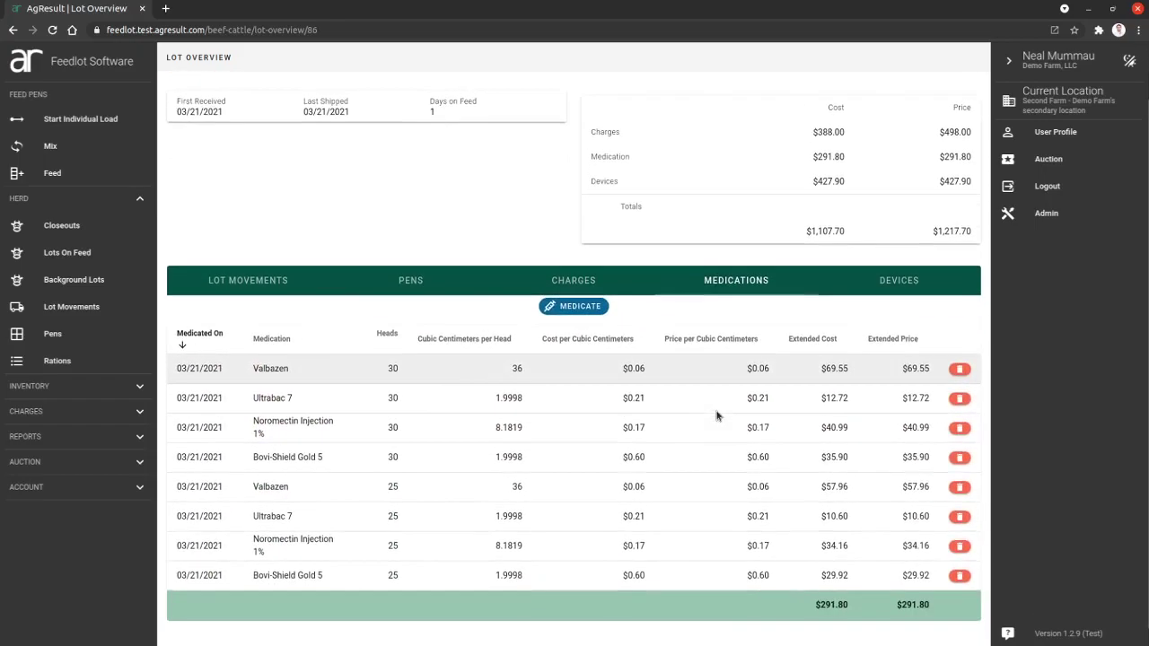
pyautogui.scroll(1, 716, 416)
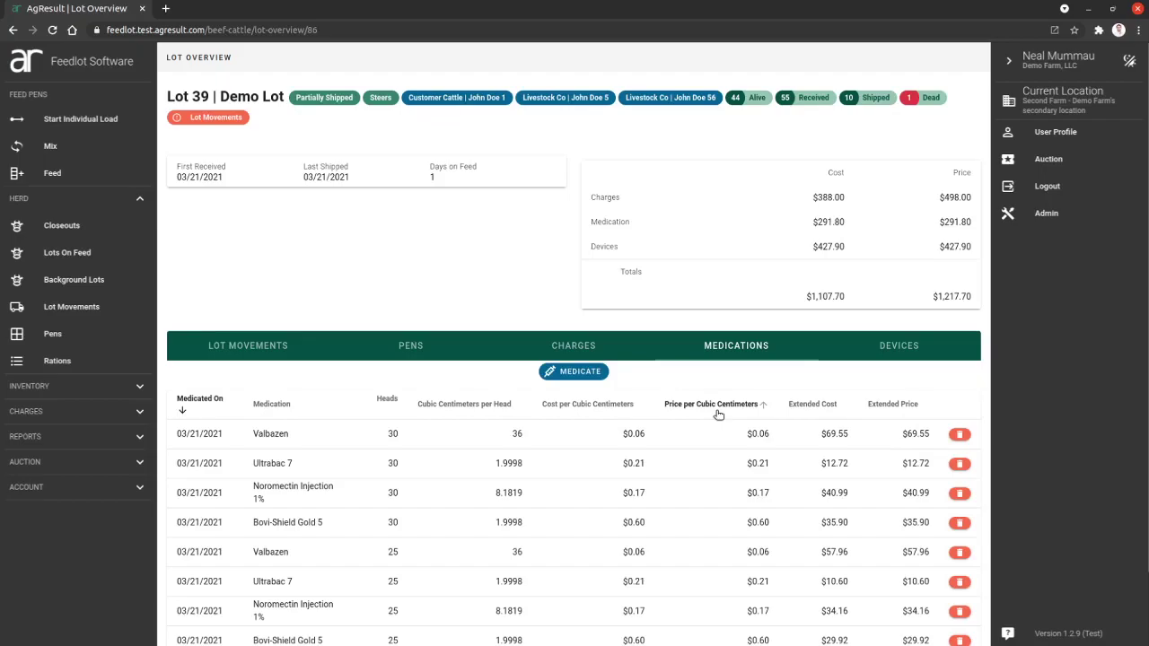
pyautogui.scroll(-1, 718, 415)
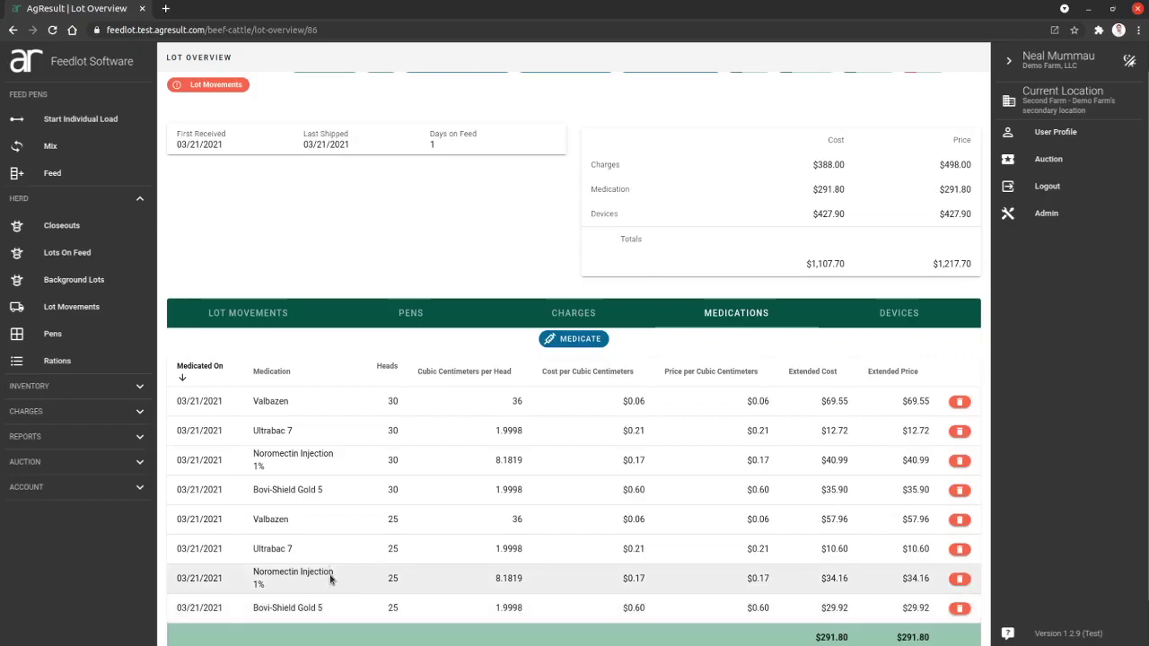
pyautogui.doubleClick(390, 519)
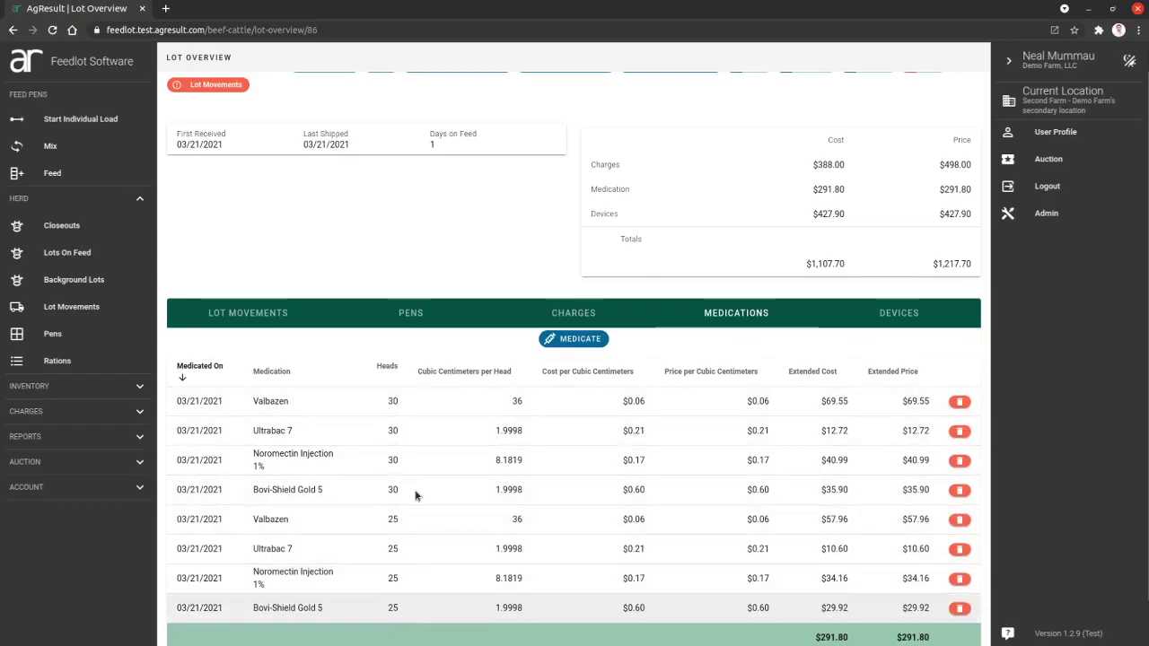
pyautogui.doubleClick(393, 401)
pyautogui.click(394, 490)
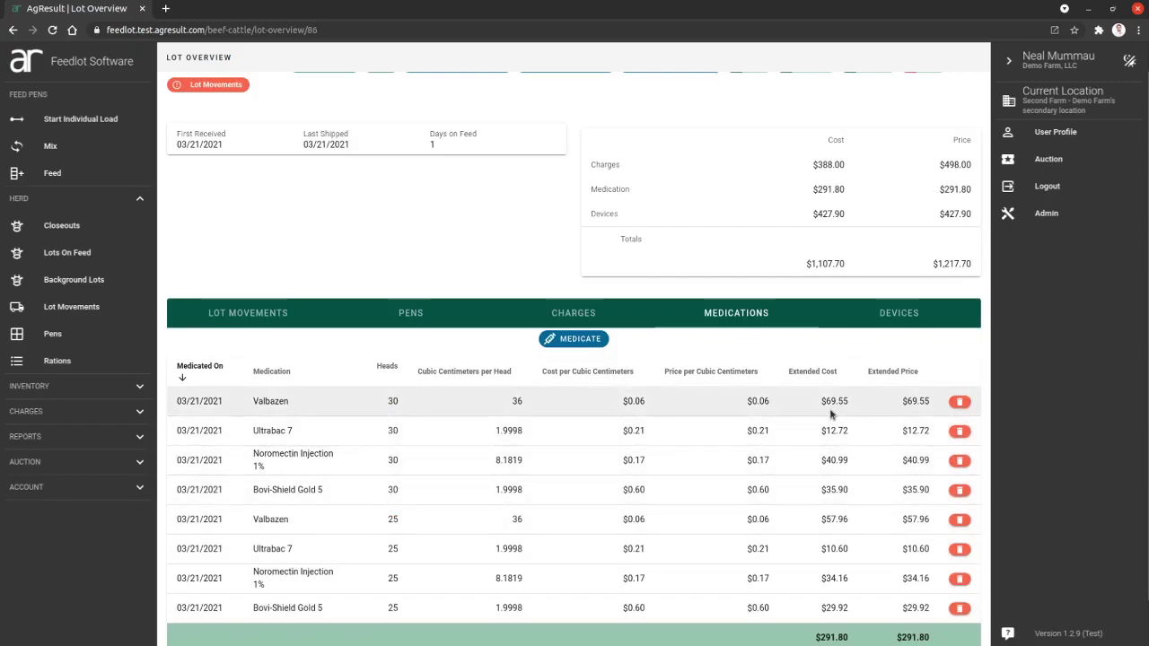
# Step: Compare the medication cost in the lot's summary with the extended cost total of the medication entries
pyautogui.scroll(-1, 846, 413)
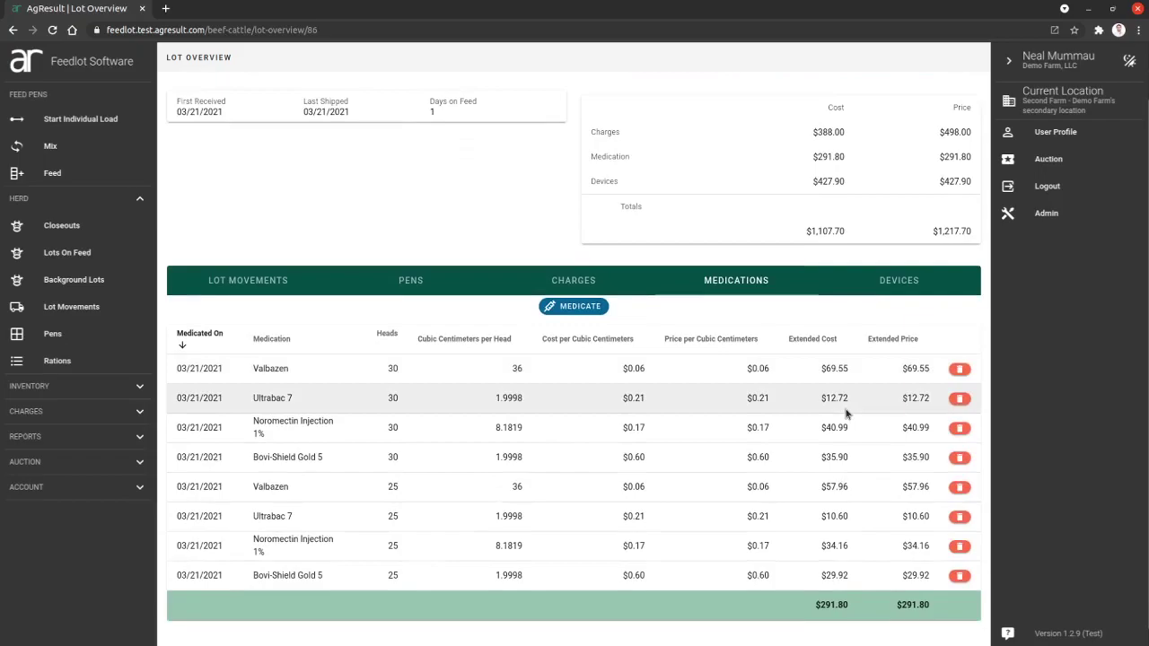
pyautogui.scroll(1, 846, 413)
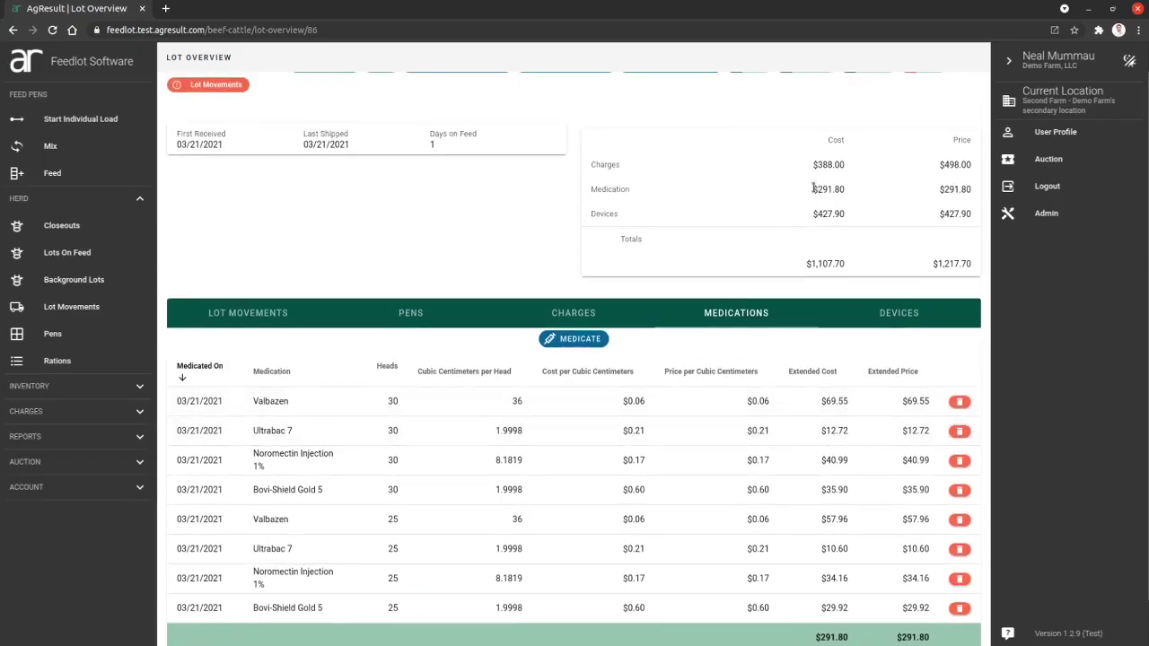
pyautogui.moveTo(817, 190); pyautogui.dragTo(854, 187)
pyautogui.scroll(-1, 854, 188)
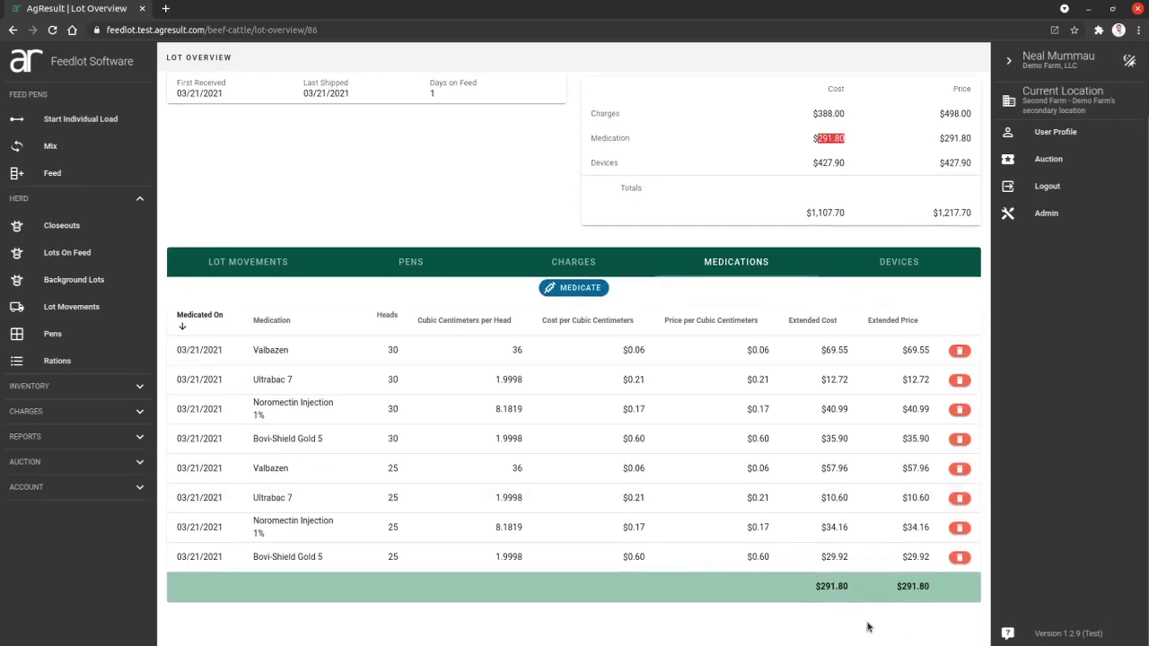
pyautogui.moveTo(817, 586); pyautogui.dragTo(846, 588)
pyautogui.click(851, 595)
pyautogui.scroll(2, 851, 595)
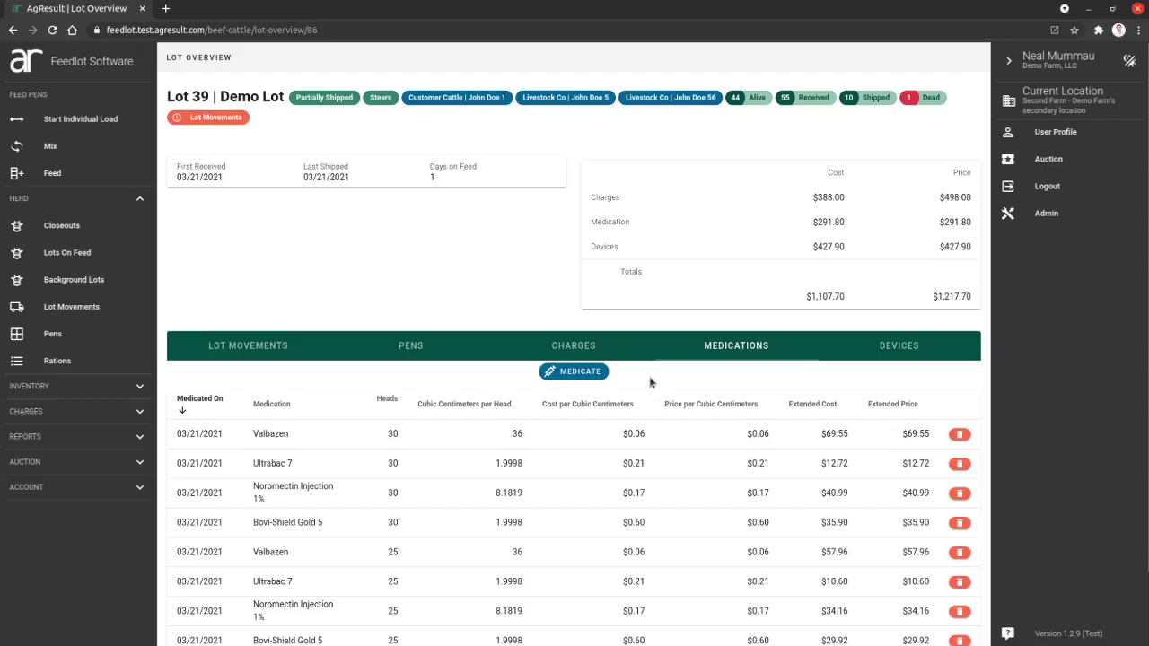
# Step: Start a new medication record for Demo Lot and choose Penicillin as the medication
pyautogui.click(595, 376)
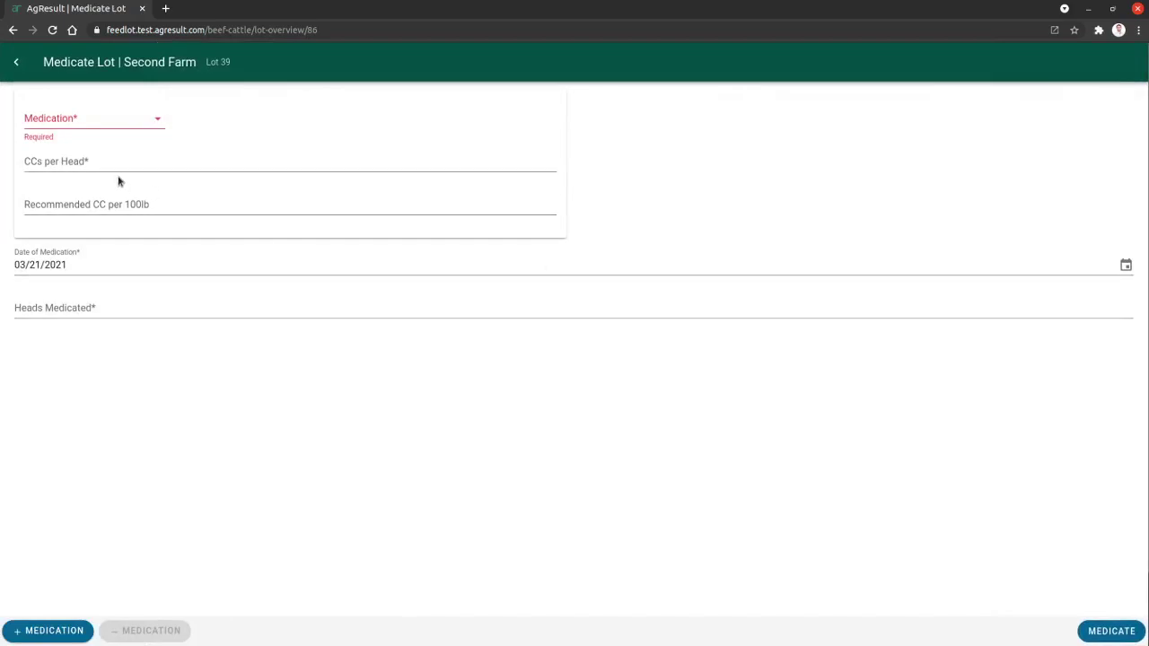
pyautogui.click(95, 128)
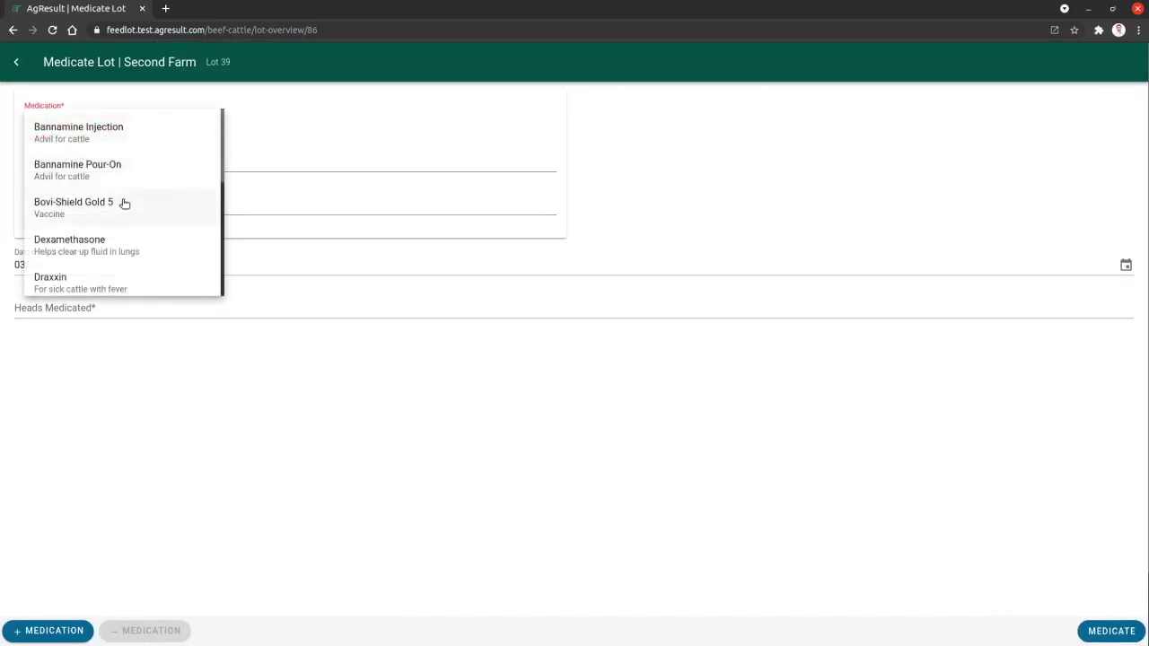
pyautogui.click(125, 204)
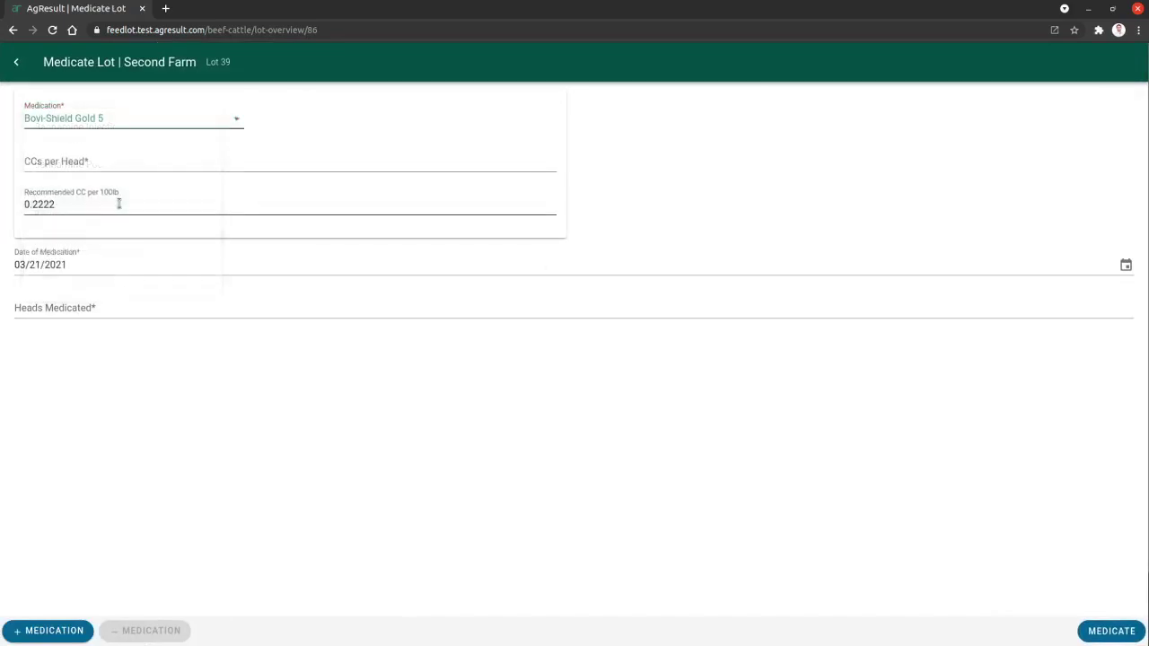
pyautogui.click(109, 118)
pyautogui.scroll(-3, 115, 175)
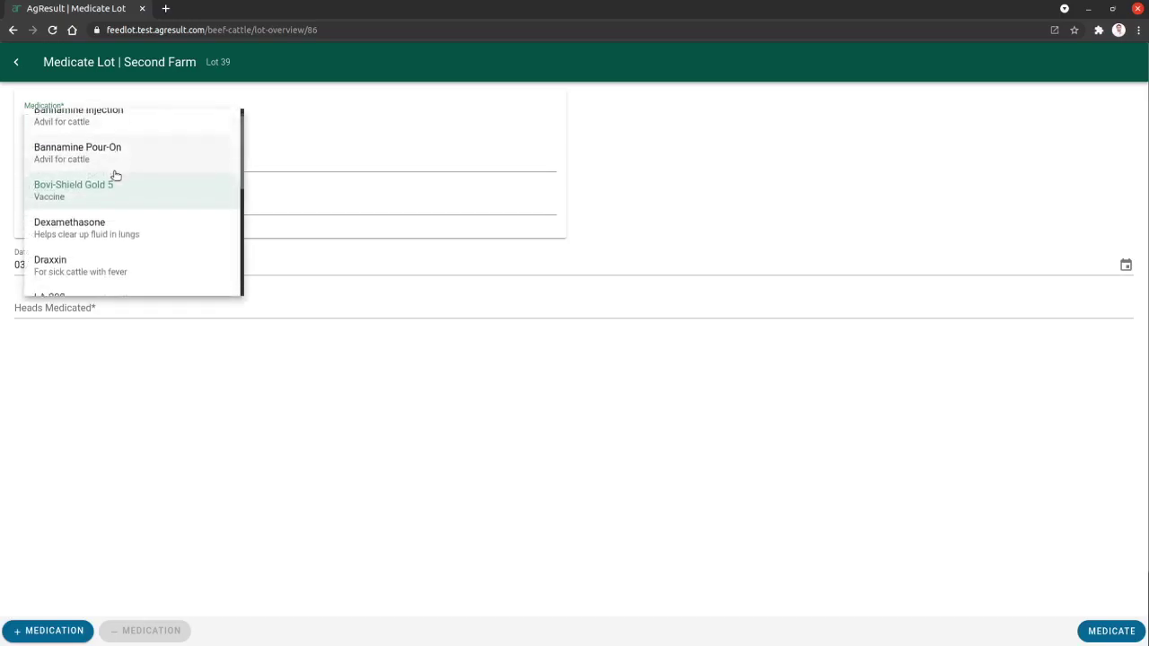
pyautogui.scroll(-1, 114, 184)
pyautogui.click(111, 193)
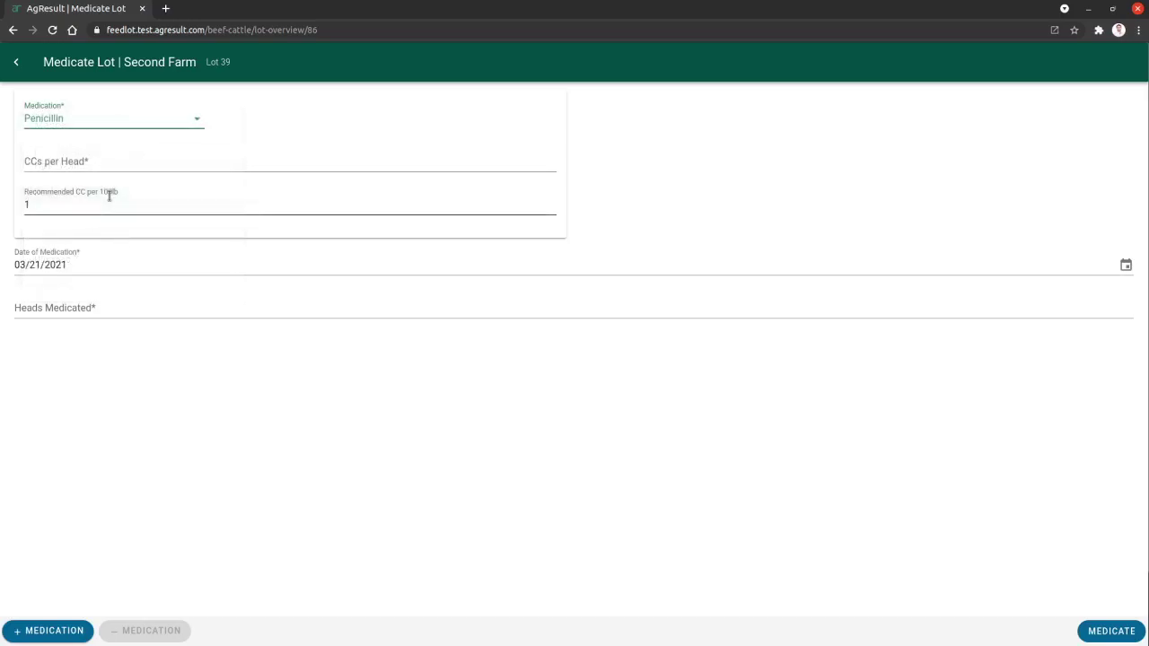
# Step: Set the Penicillin dose to 9 CCs per head for 2 heads medicated and submit the medication record
pyautogui.click(44, 201)
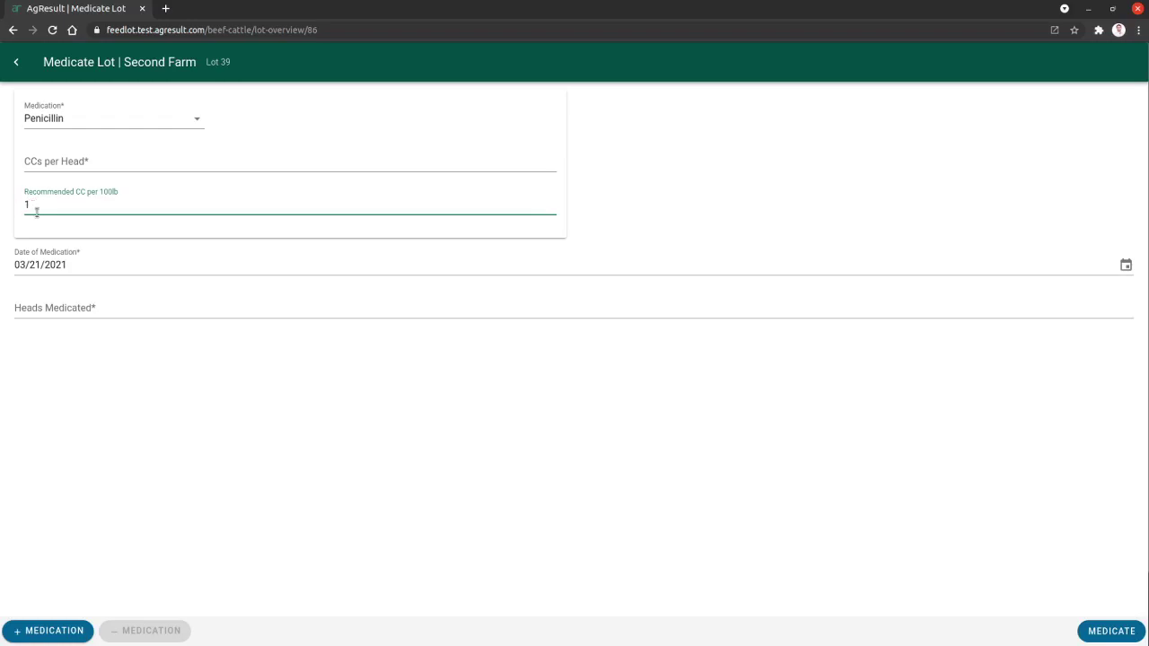
pyautogui.click(49, 165)
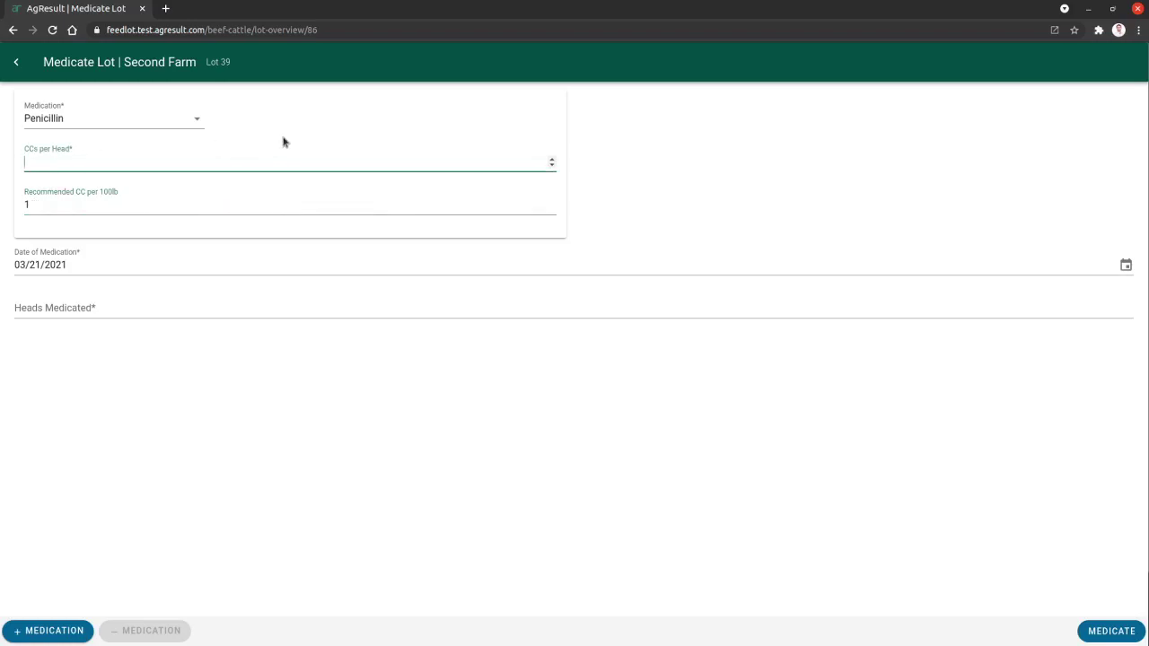
pyautogui.write('9')
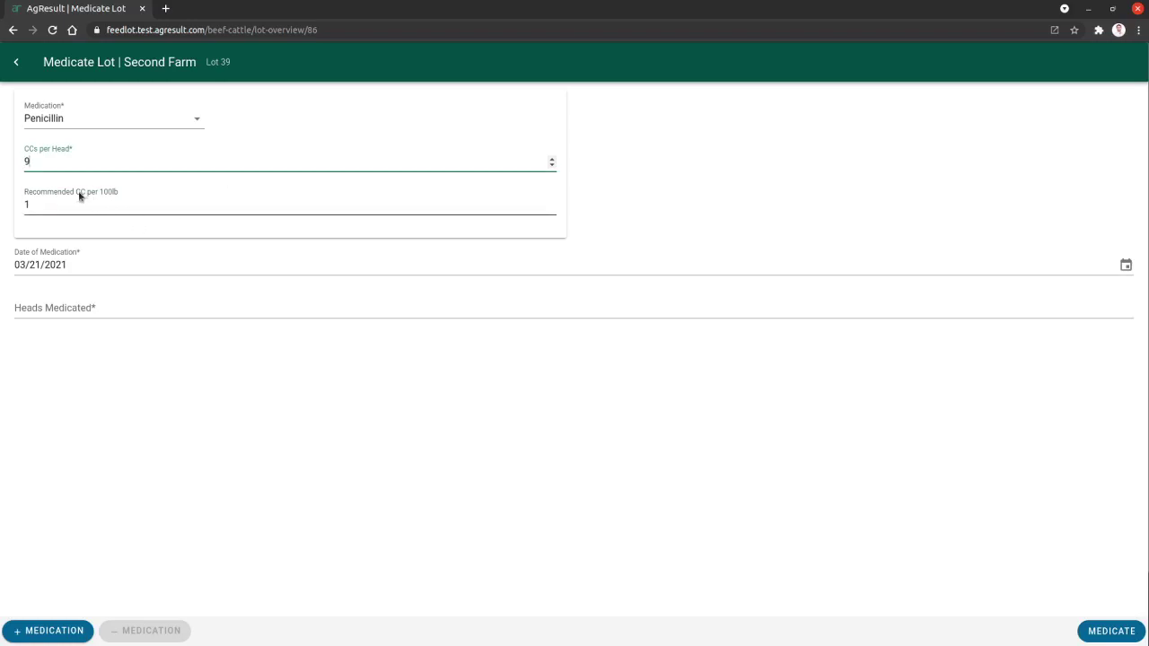
pyautogui.click(49, 307)
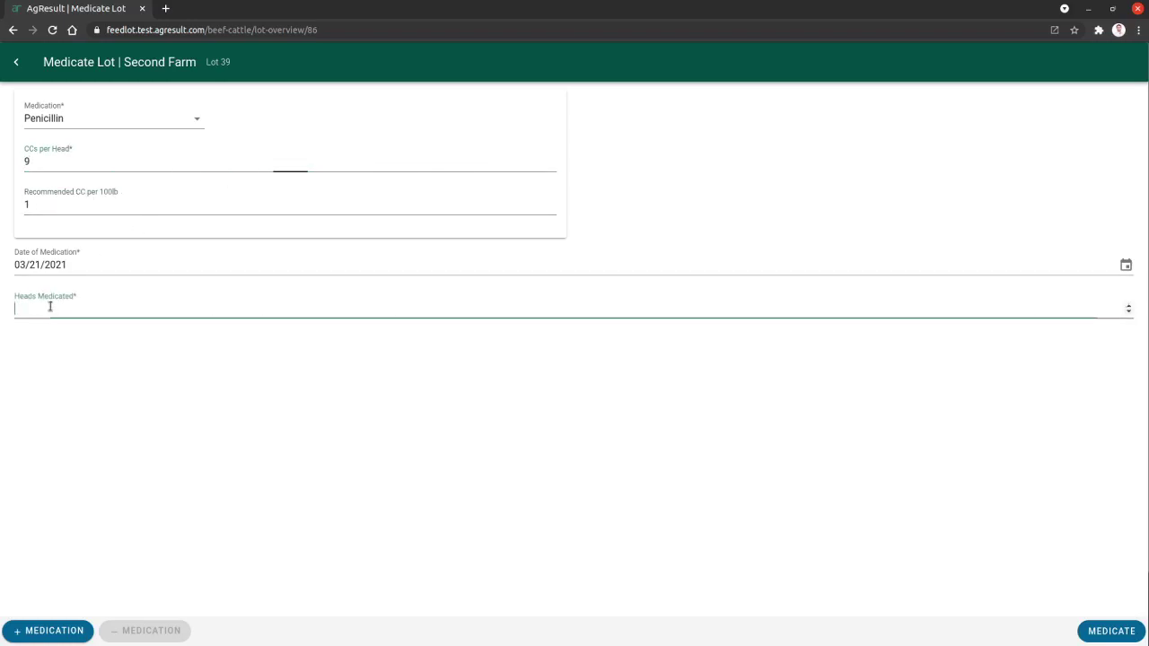
pyautogui.write('2')
pyautogui.click(1095, 633)
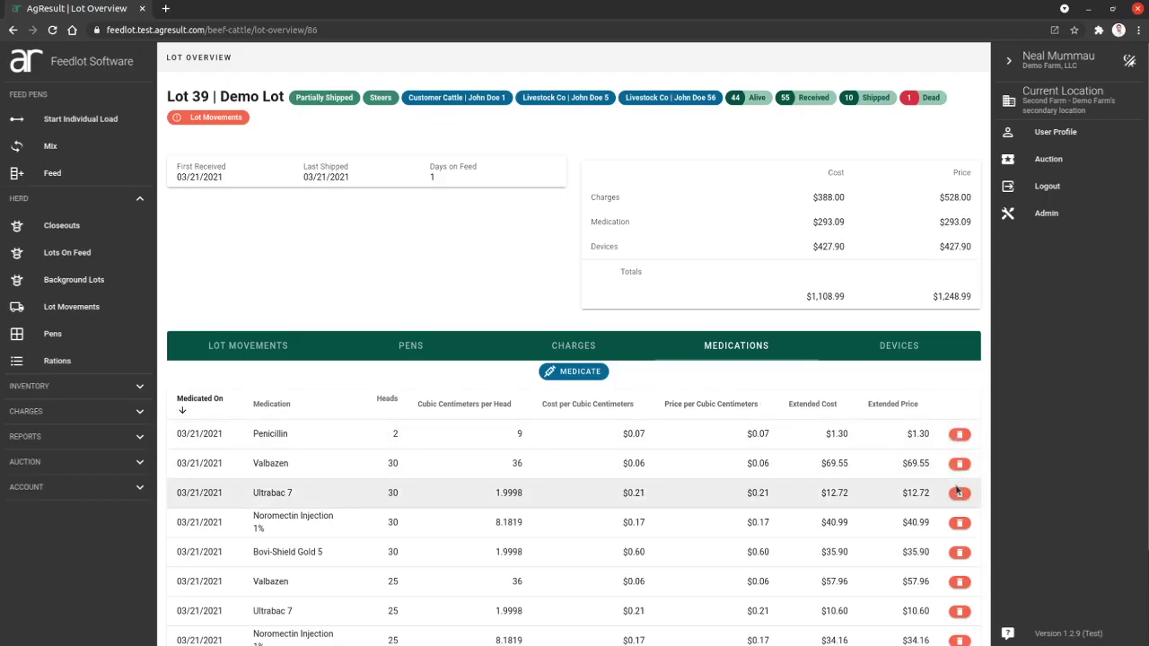
# Step: Review Demo Lot's devices, movements, pens, charges and medications, and return to the list of lots on feed
pyautogui.click(883, 346)
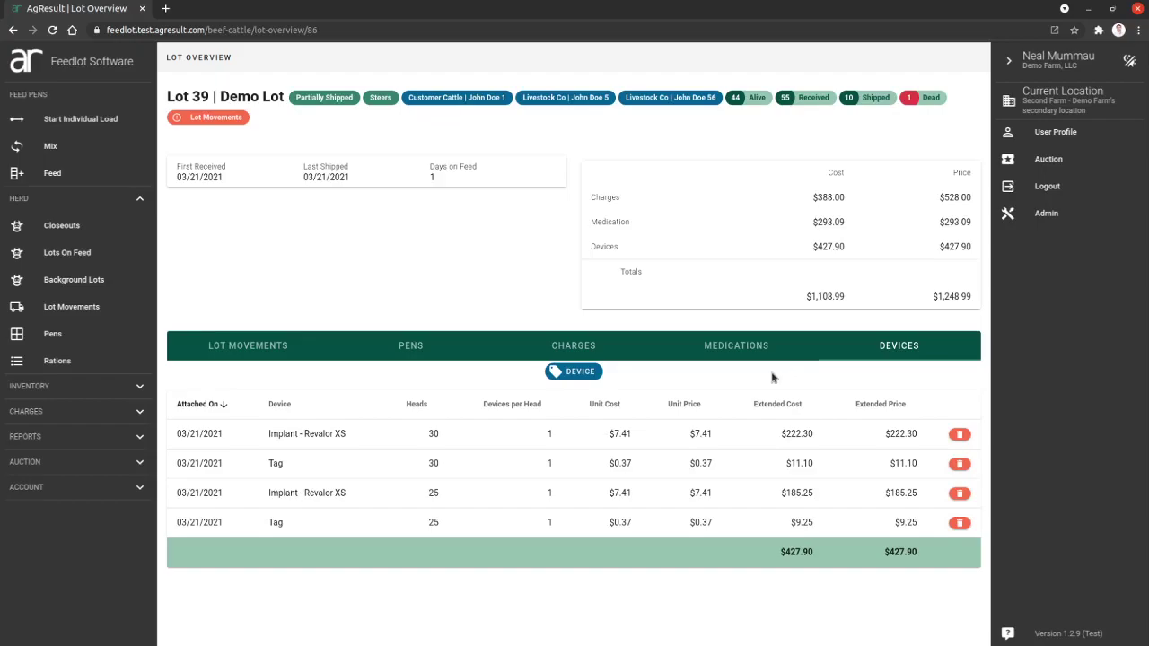
pyautogui.click(309, 358)
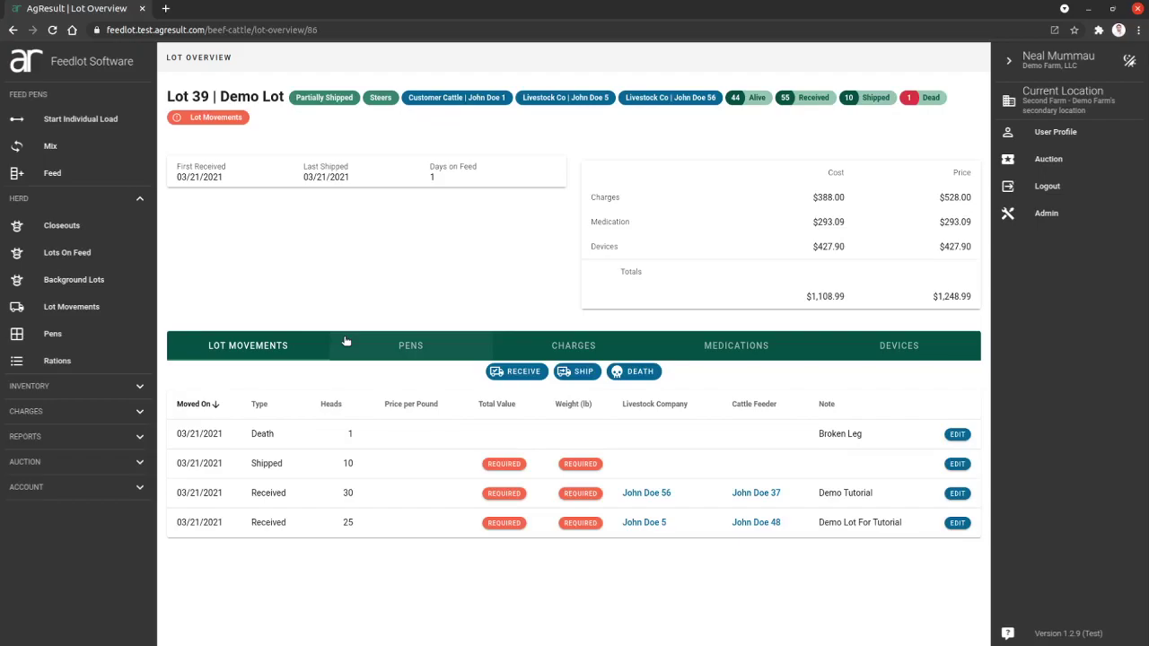
pyautogui.click(345, 343)
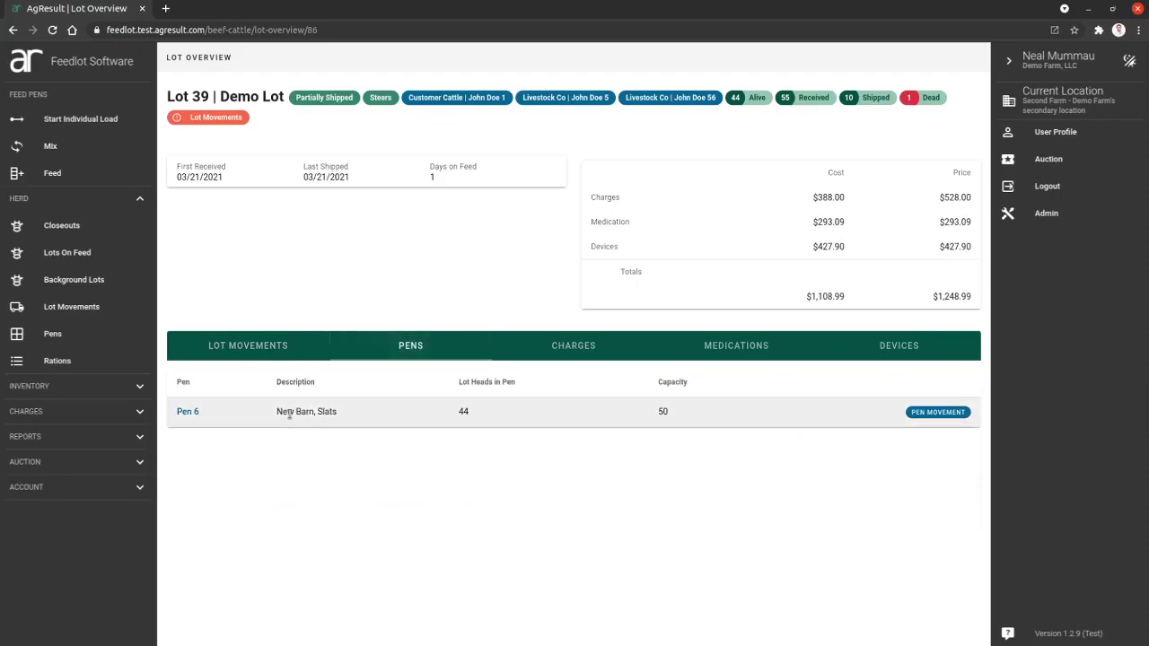
pyautogui.click(557, 350)
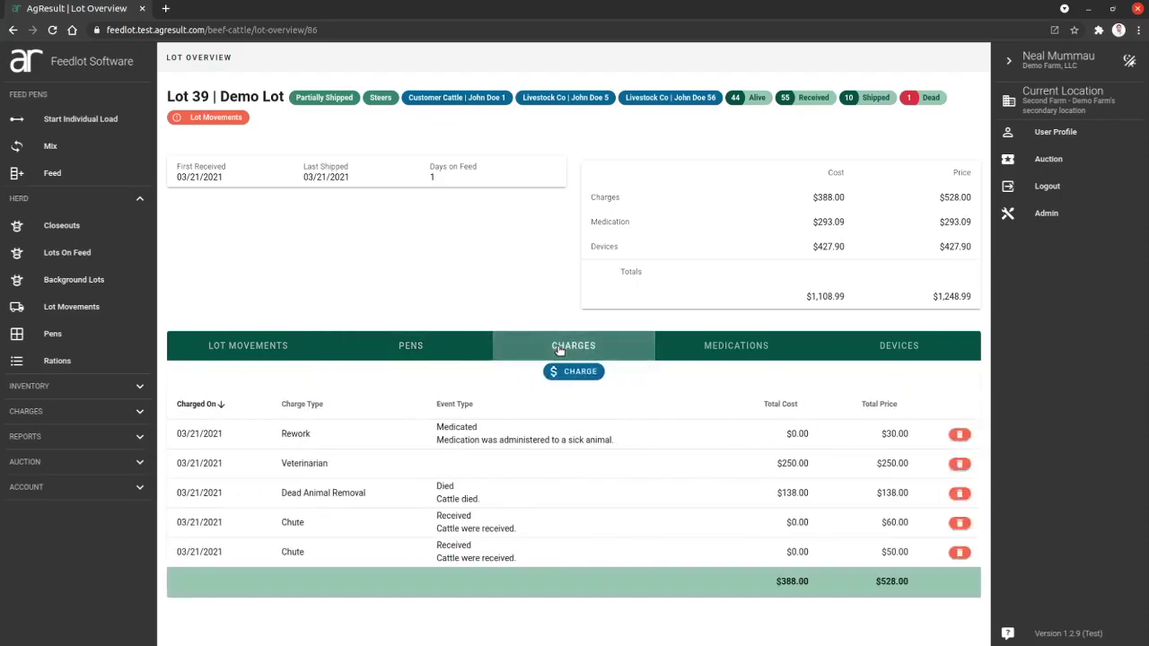
pyautogui.click(740, 348)
pyautogui.click(912, 347)
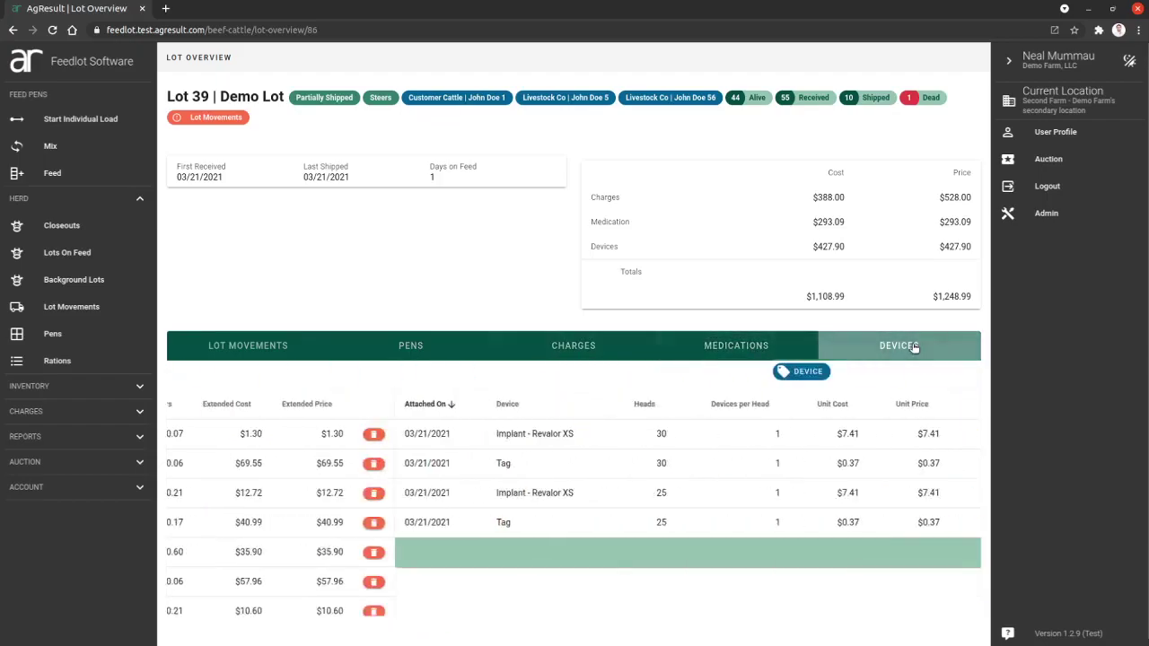
pyautogui.click(65, 255)
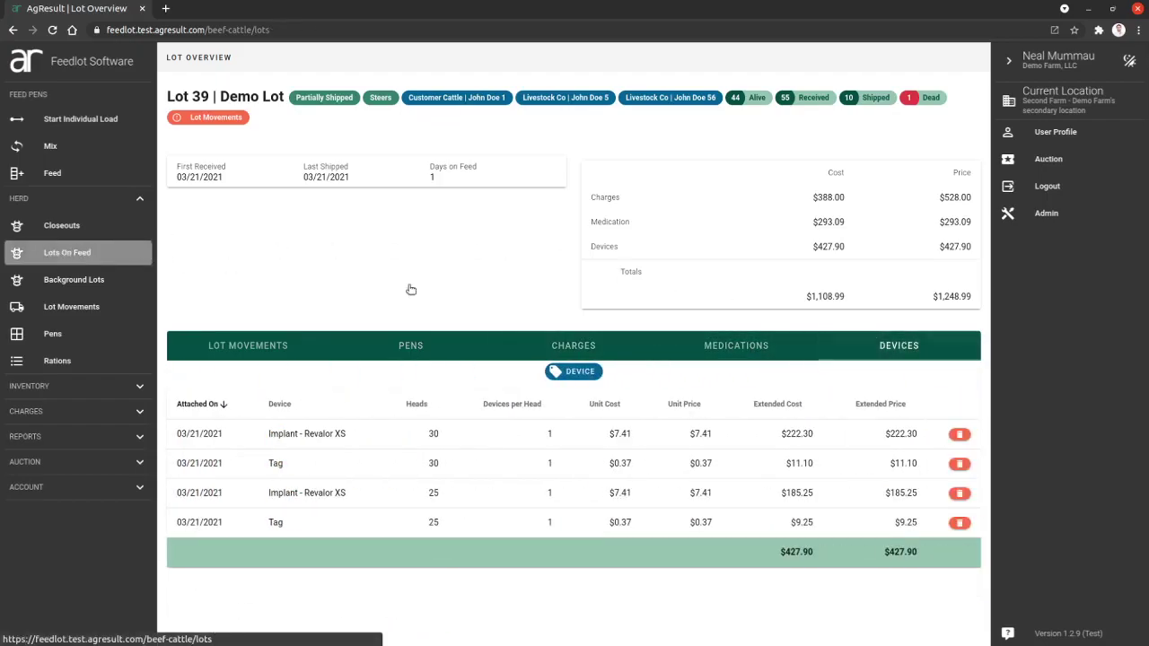